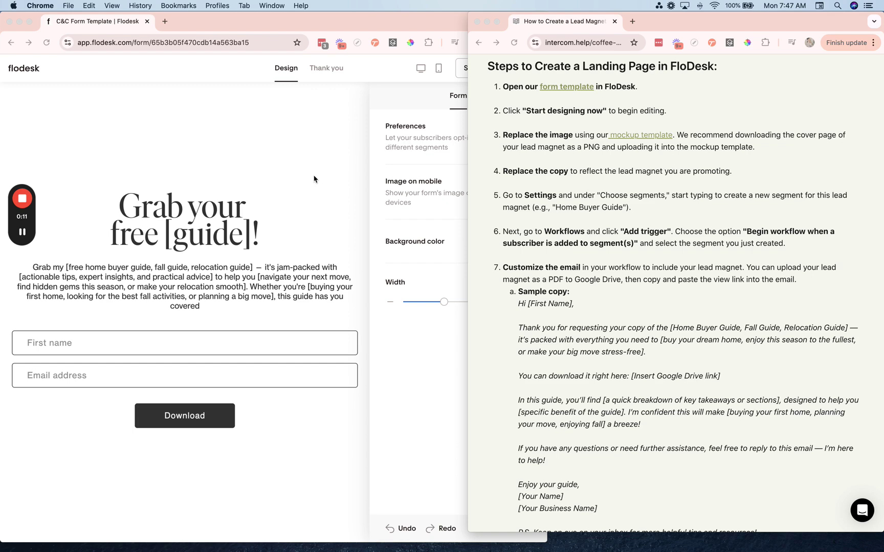
Step: Open the Coffee & Contracts form template page from the help article in a maximized window
{"action": "left_click", "coordinate": [568, 88]}
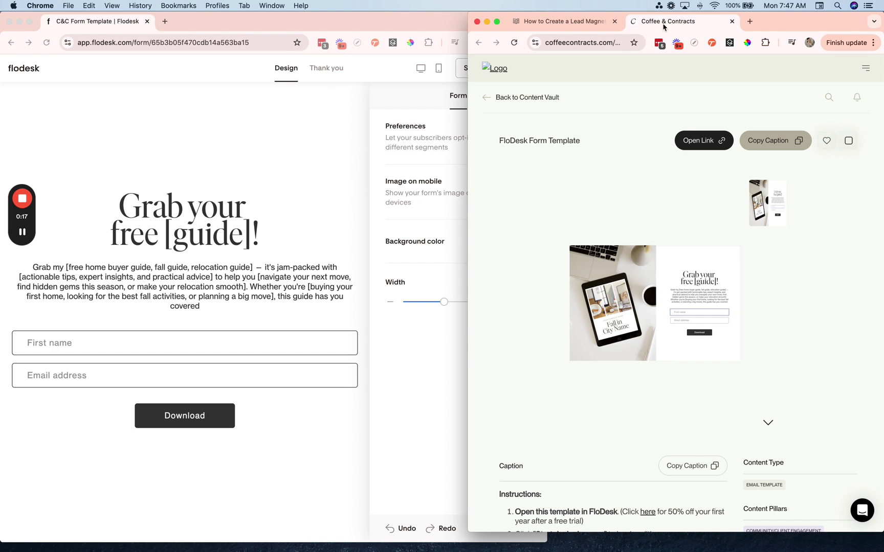
{"action": "double_click", "coordinate": [468, 78]}
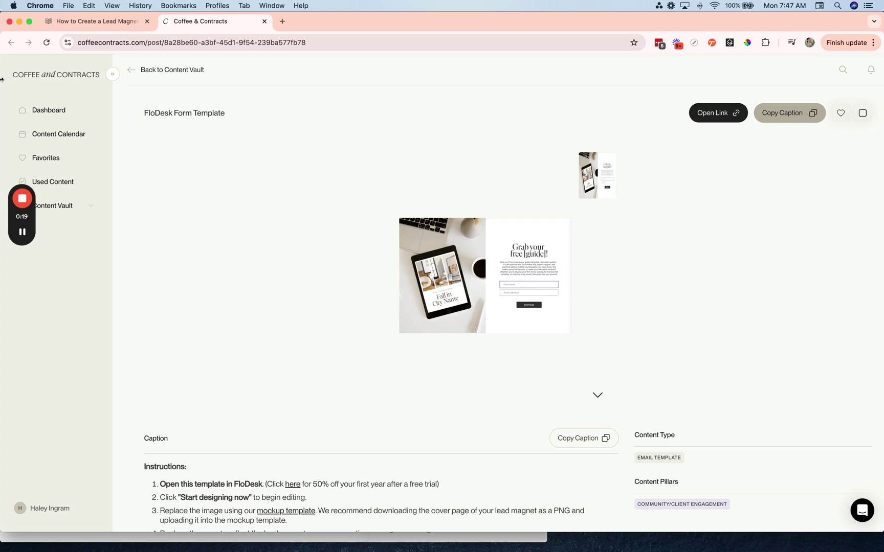
Step: Copy the shared C&C form template into Flodesk as 'Copy of C&C Form Template'
{"action": "left_click", "coordinate": [718, 114]}
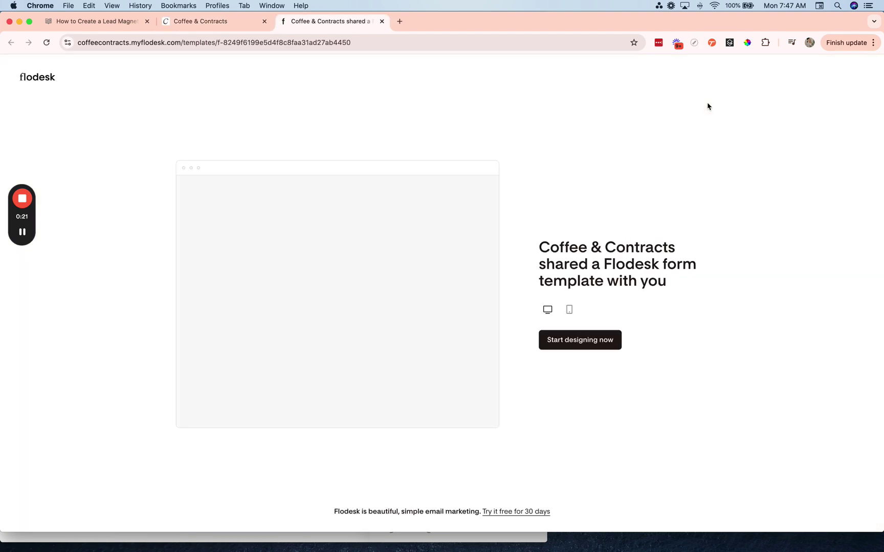
{"action": "left_click", "coordinate": [586, 345]}
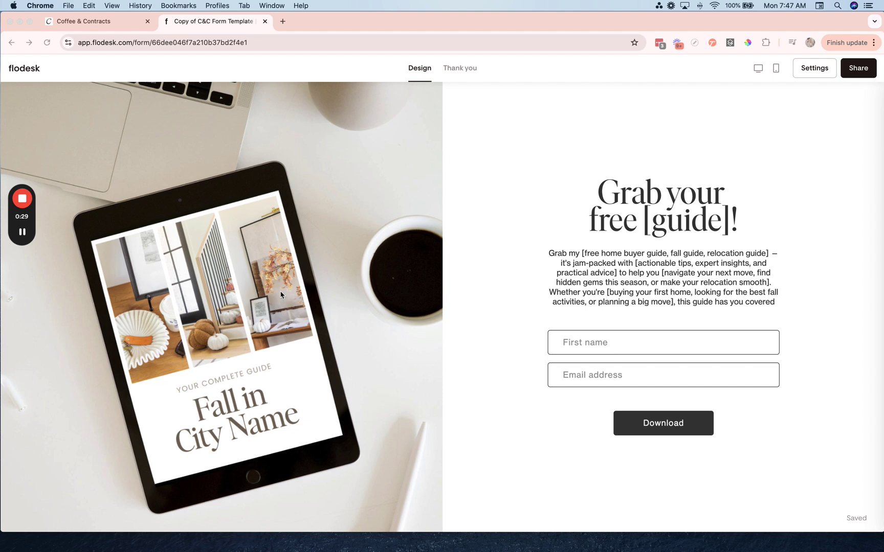
Step: Open the tablet mockups template in Canva and create an editable 'Copy of Mockups' design
{"action": "left_click", "coordinate": [102, 22]}
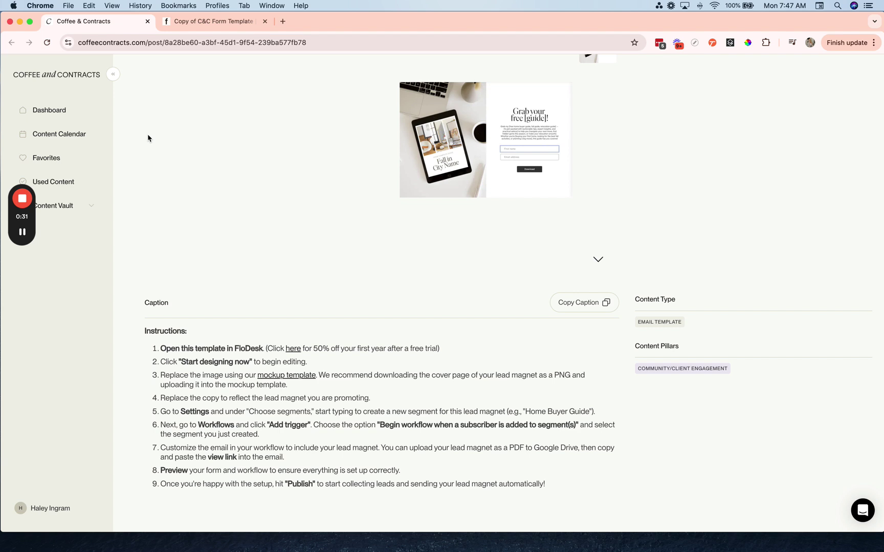
{"action": "left_click", "coordinate": [280, 378]}
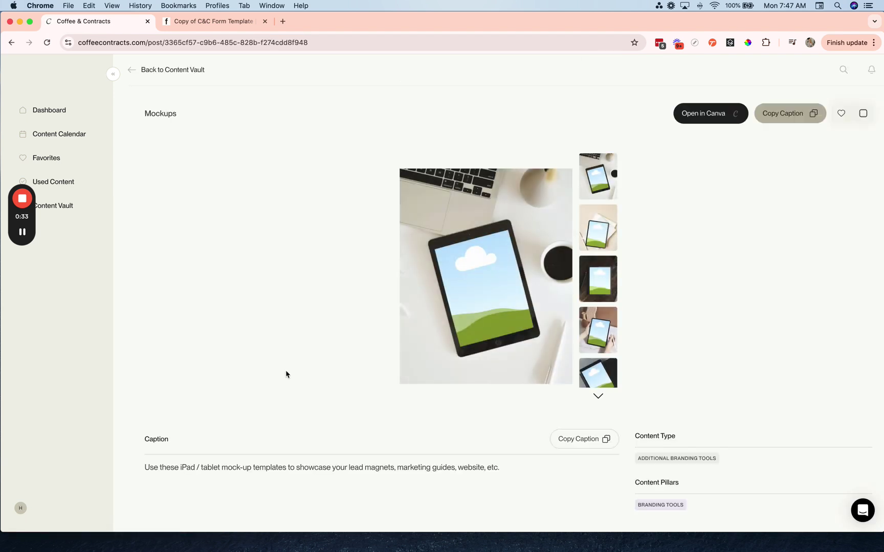
{"action": "left_click", "coordinate": [719, 115]}
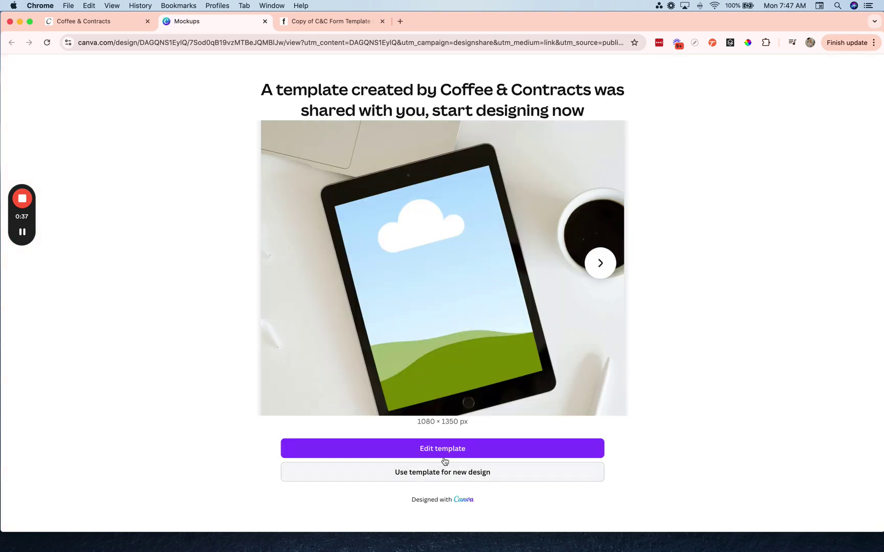
{"action": "left_click", "coordinate": [448, 474]}
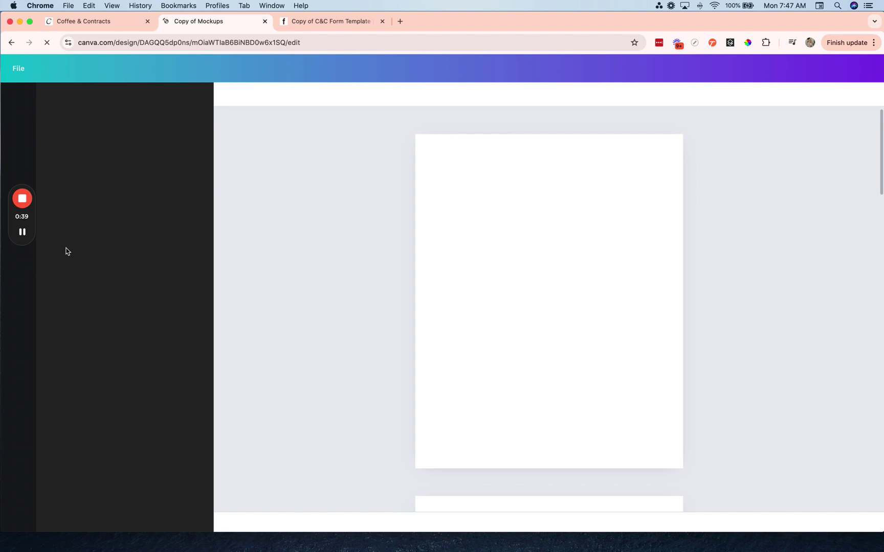
Step: From the Content Vault, create a new Canva design from the Home Buyer Guide template
{"action": "mouse_move", "coordinate": [22, 234]}
{"action": "key", "text": "super+1"}
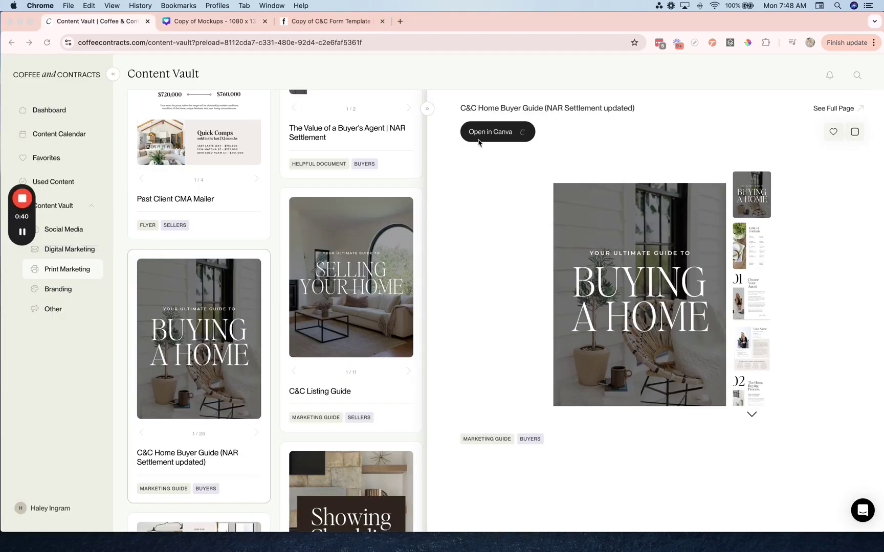
{"action": "left_click", "coordinate": [496, 134]}
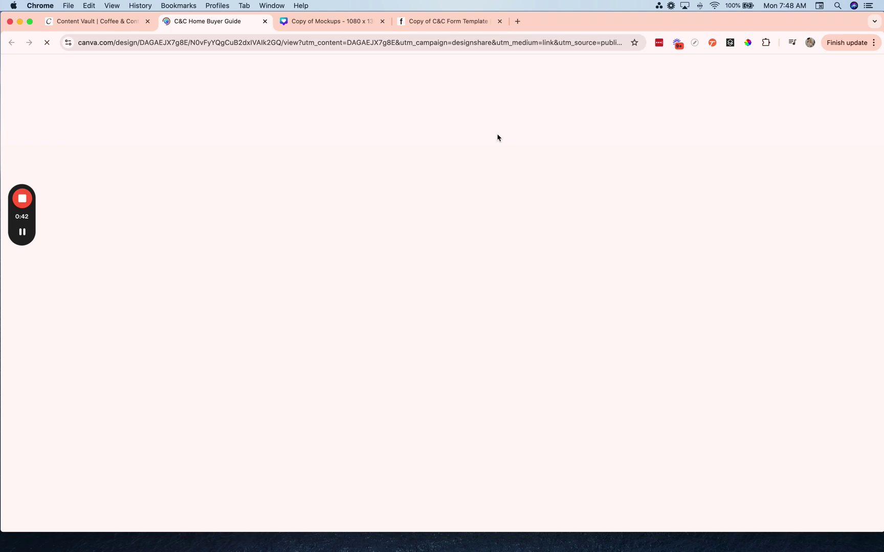
{"action": "left_click", "coordinate": [446, 473]}
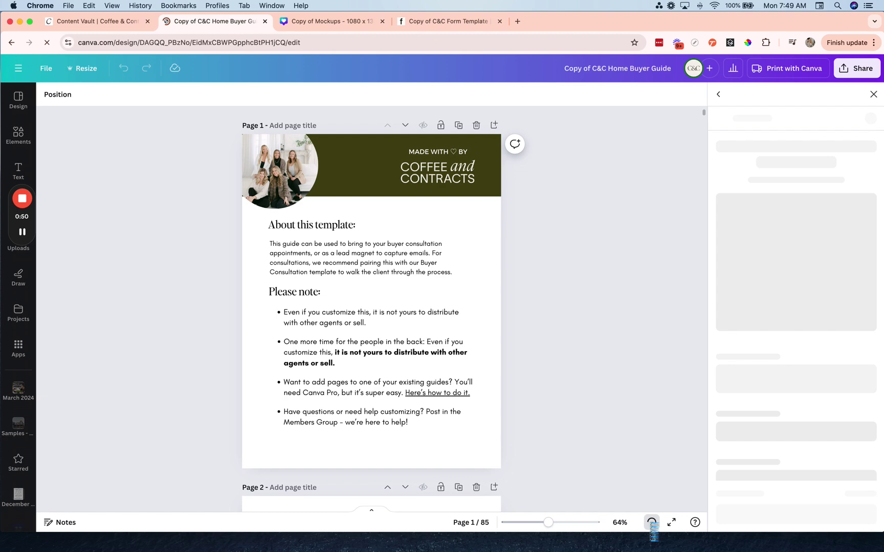
Step: In grid view, delete the extra opening and cover pages, leaving the LET'S FIND HOME cover first
{"action": "left_click", "coordinate": [651, 522]}
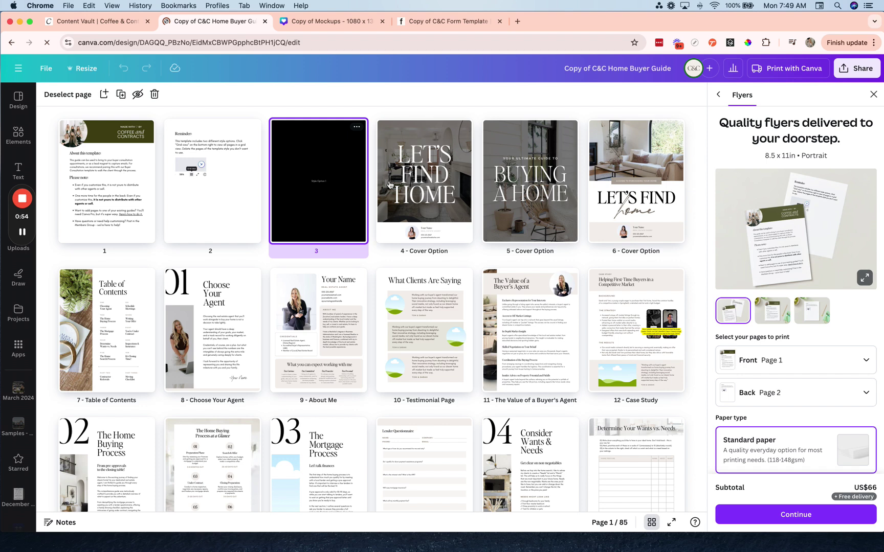
{"action": "left_click", "coordinate": [127, 193], "text": "shift"}
{"action": "key", "text": "Delete"}
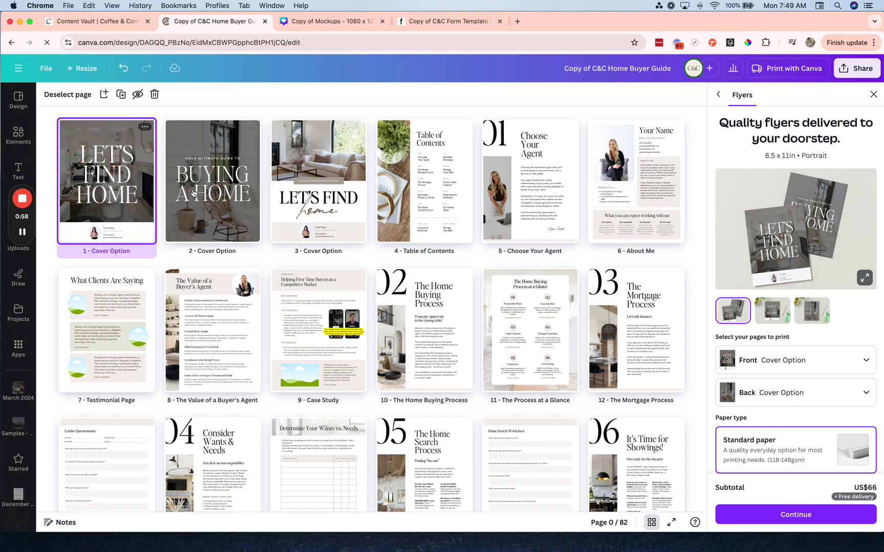
{"action": "left_click", "coordinate": [194, 194]}
{"action": "left_click", "coordinate": [329, 195], "text": "shift"}
{"action": "key", "text": "Delete"}
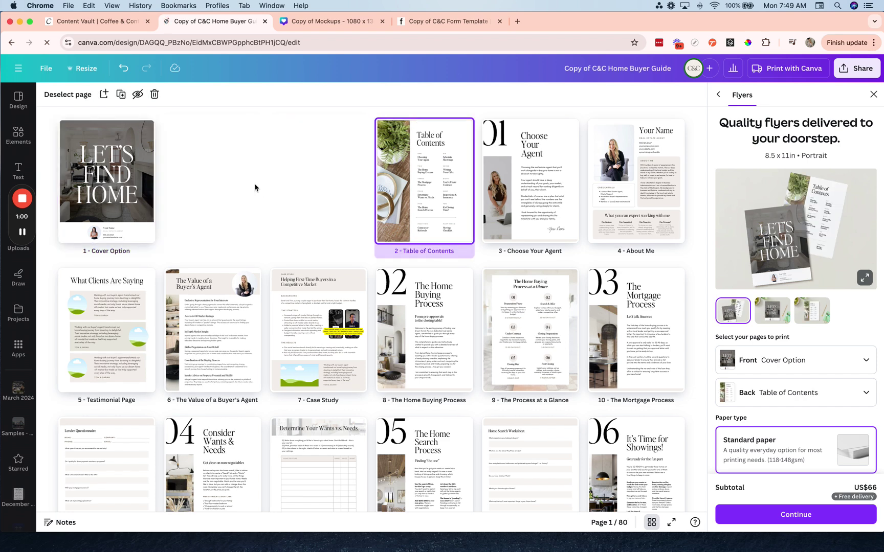
{"action": "left_click", "coordinate": [126, 194]}
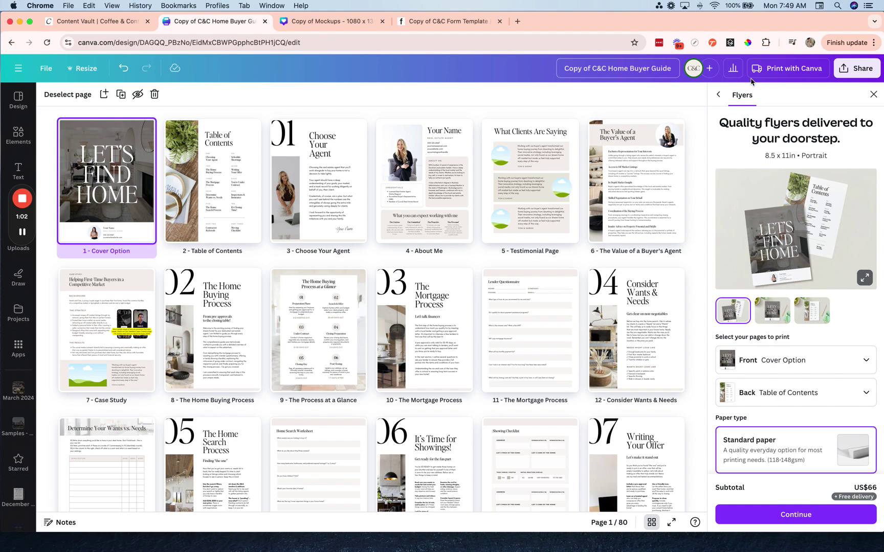
Step: Download only page 1, the cover, as a PNG
{"action": "left_click", "coordinate": [857, 68]}
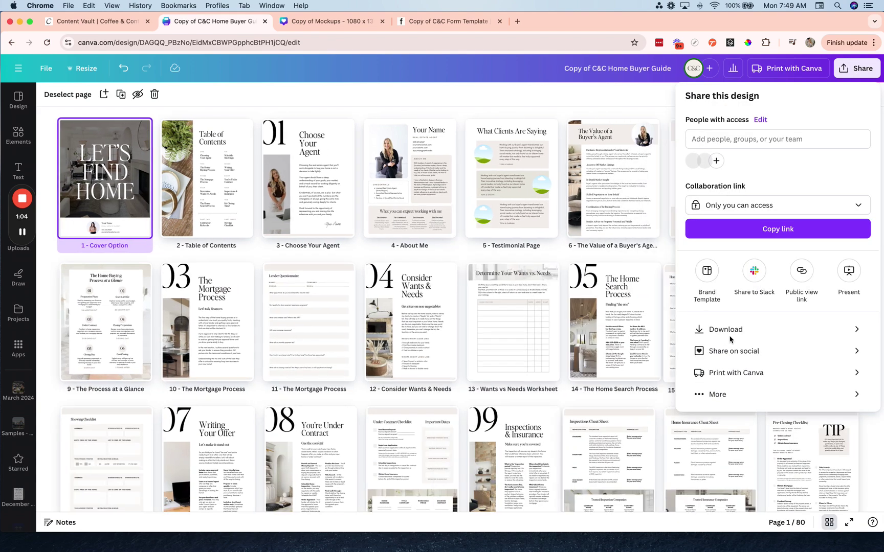
{"action": "left_click", "coordinate": [725, 330]}
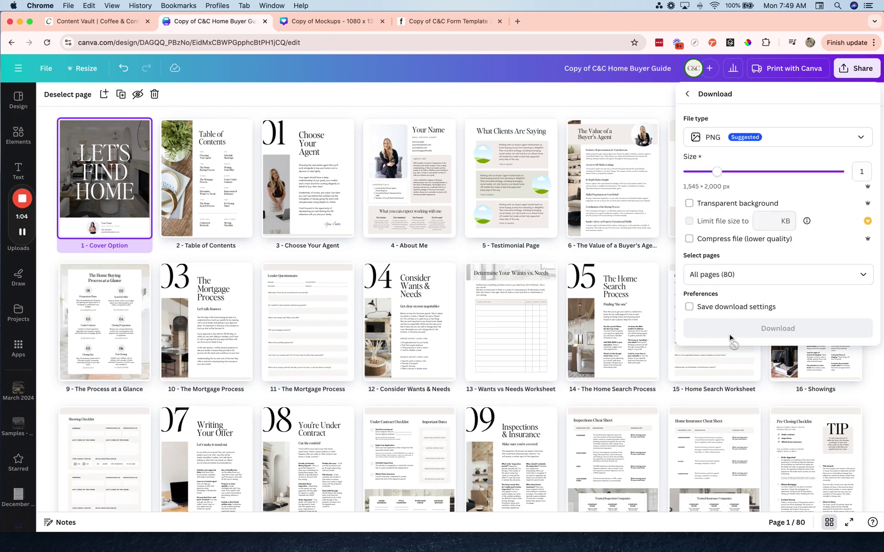
{"action": "left_click", "coordinate": [733, 274]}
{"action": "left_click", "coordinate": [726, 303]}
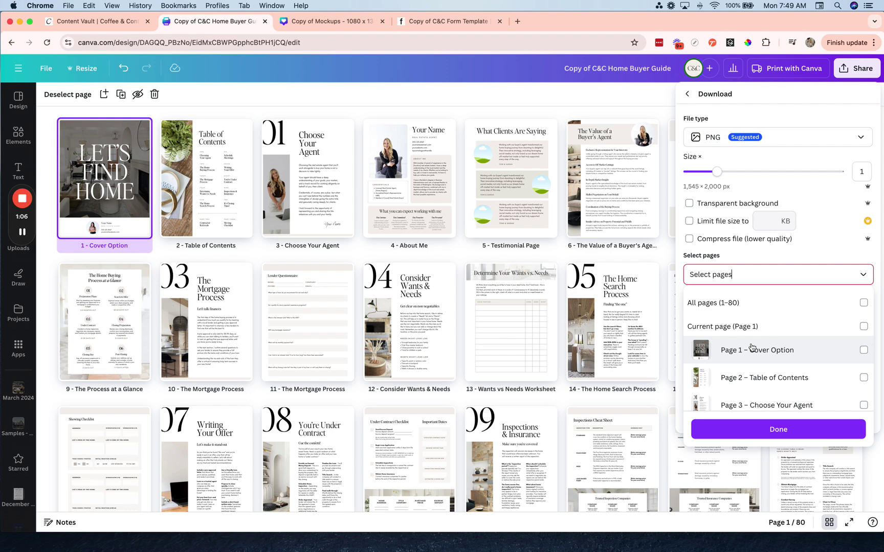
{"action": "left_click", "coordinate": [752, 349]}
{"action": "left_click", "coordinate": [772, 336]}
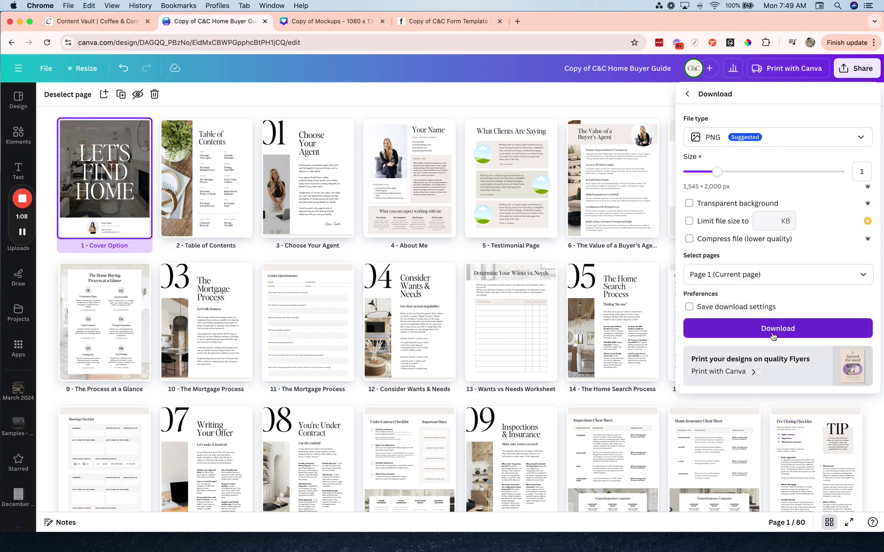
{"action": "left_click", "coordinate": [773, 329]}
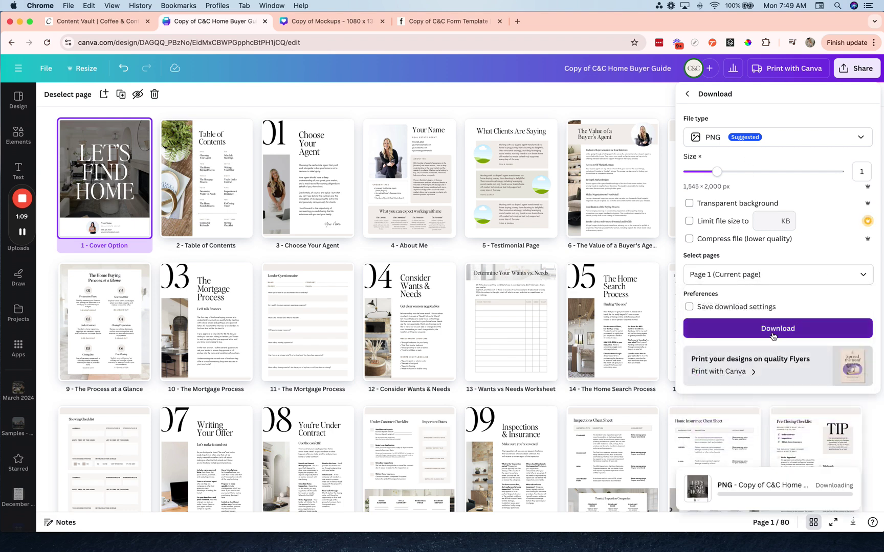
Step: Download the whole guide as a PDF Standard file
{"action": "left_click", "coordinate": [857, 68]}
{"action": "left_click", "coordinate": [746, 330]}
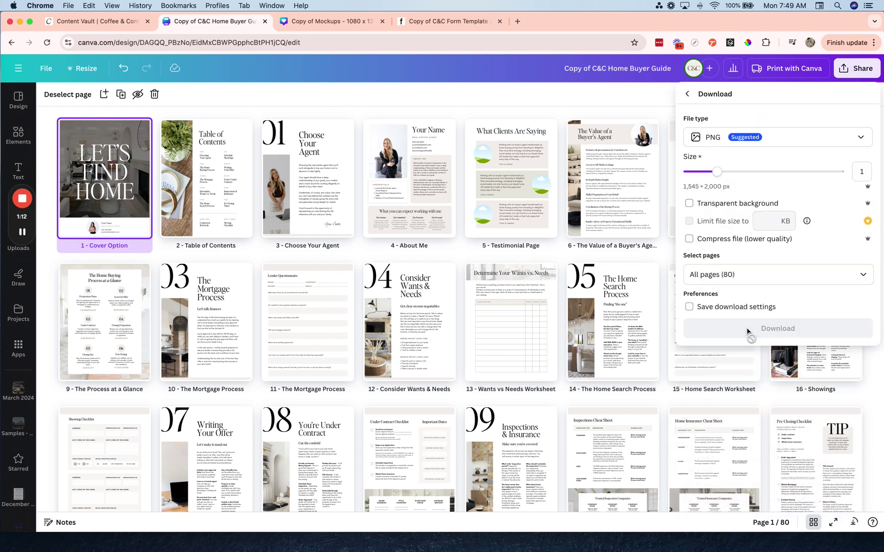
{"action": "left_click", "coordinate": [726, 141]}
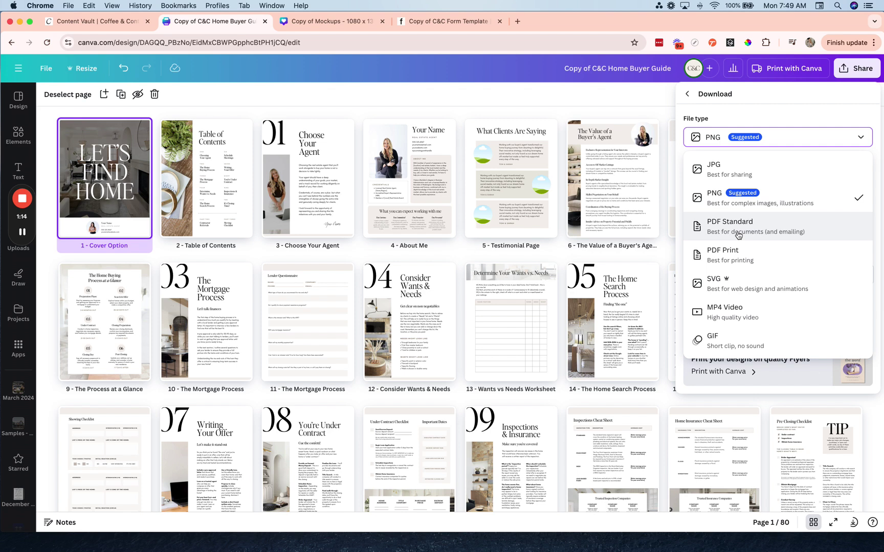
{"action": "left_click", "coordinate": [739, 255]}
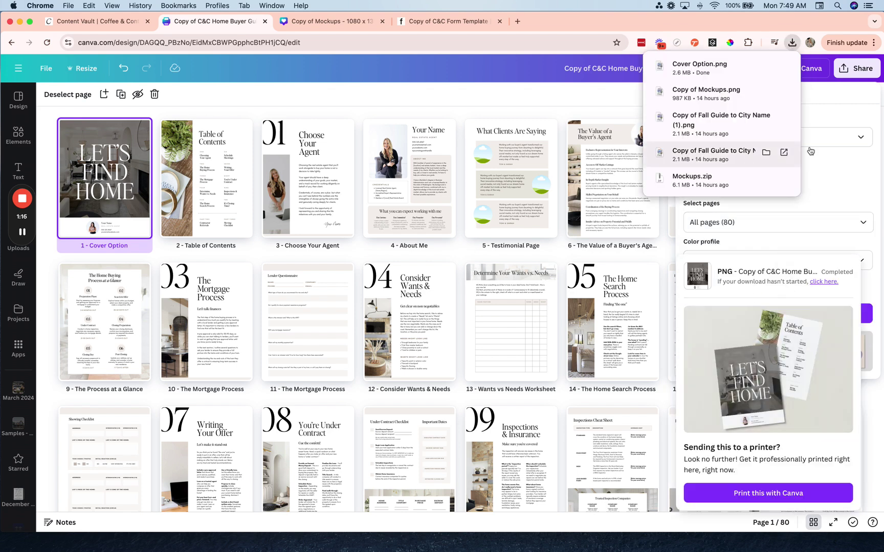
{"action": "left_click", "coordinate": [832, 141]}
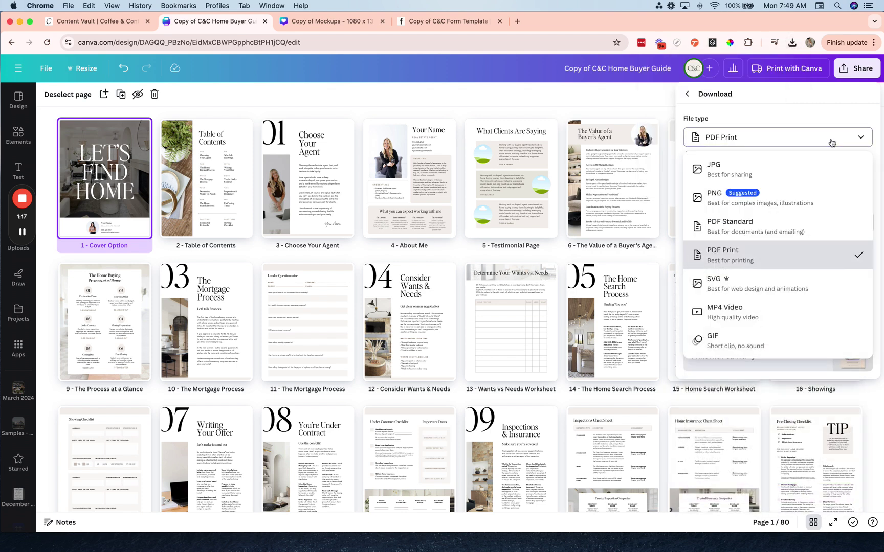
{"action": "left_click", "coordinate": [785, 236]}
{"action": "left_click", "coordinate": [769, 261]}
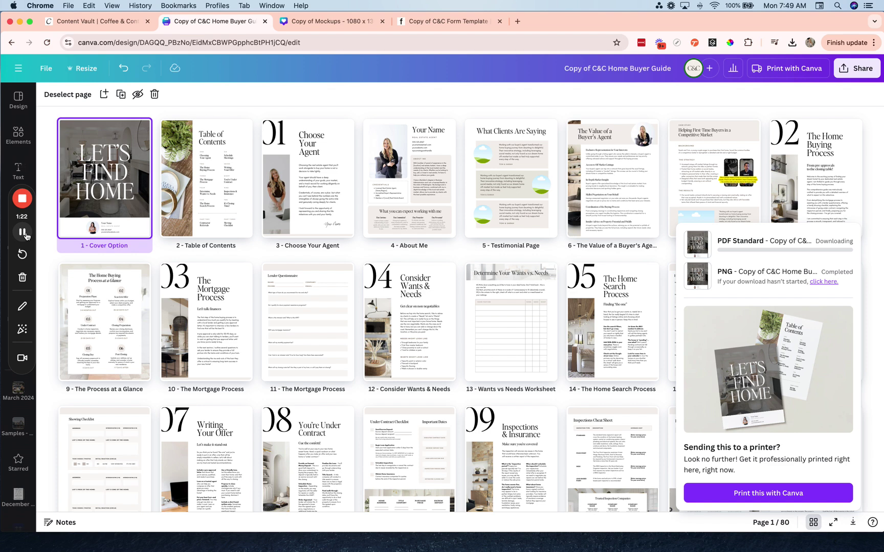
Step: Upload Cover Option.png to the mockups design and place it on the tablet screens of pages 1 and 2
{"action": "key", "text": "ctrl+Tab"}
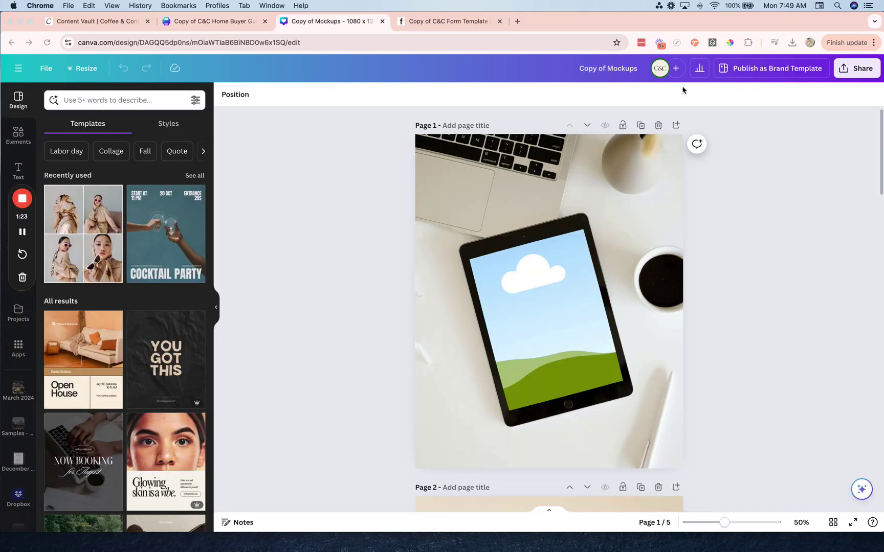
{"action": "left_click", "coordinate": [792, 44]}
{"action": "left_click_drag", "start_coordinate": [739, 90], "coordinate": [156, 233]}
{"action": "left_click_drag", "start_coordinate": [77, 225], "coordinate": [514, 266]}
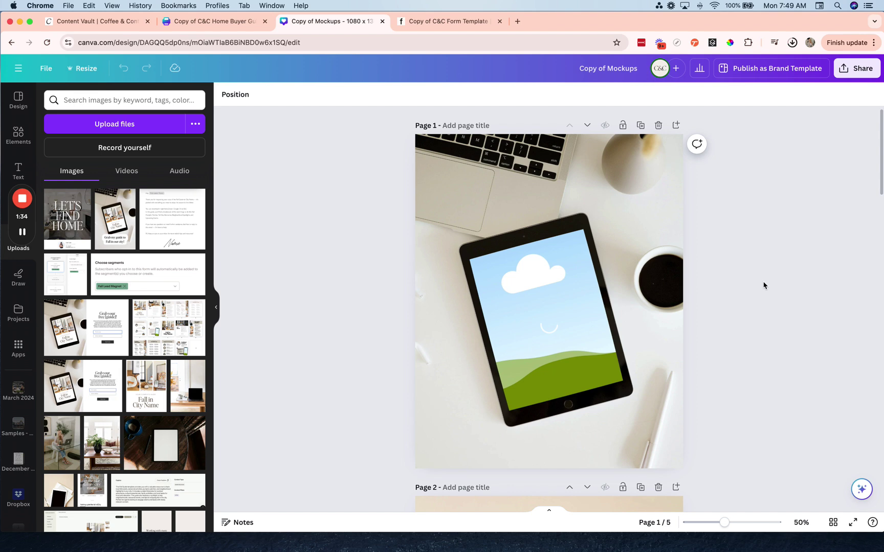
{"action": "scroll", "coordinate": [763, 285], "scroll_direction": "down", "scroll_amount": 2}
{"action": "scroll", "coordinate": [741, 284], "scroll_direction": "up", "scroll_amount": 2}
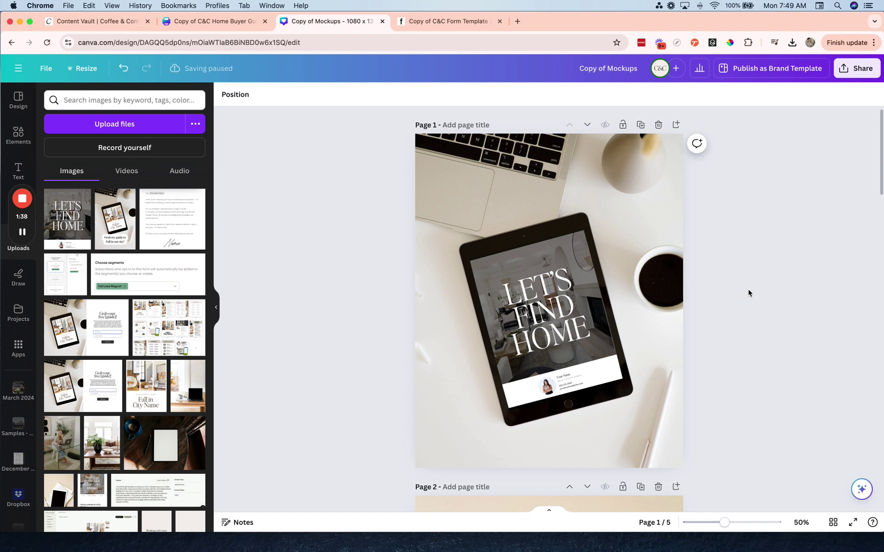
{"action": "scroll", "coordinate": [748, 293], "scroll_direction": "down", "scroll_amount": 10}
{"action": "left_click_drag", "start_coordinate": [67, 219], "coordinate": [562, 307]}
Step: Download only the current page 2 of the mockups as a PNG
{"action": "scroll", "coordinate": [770, 301], "scroll_direction": "down", "scroll_amount": 10}
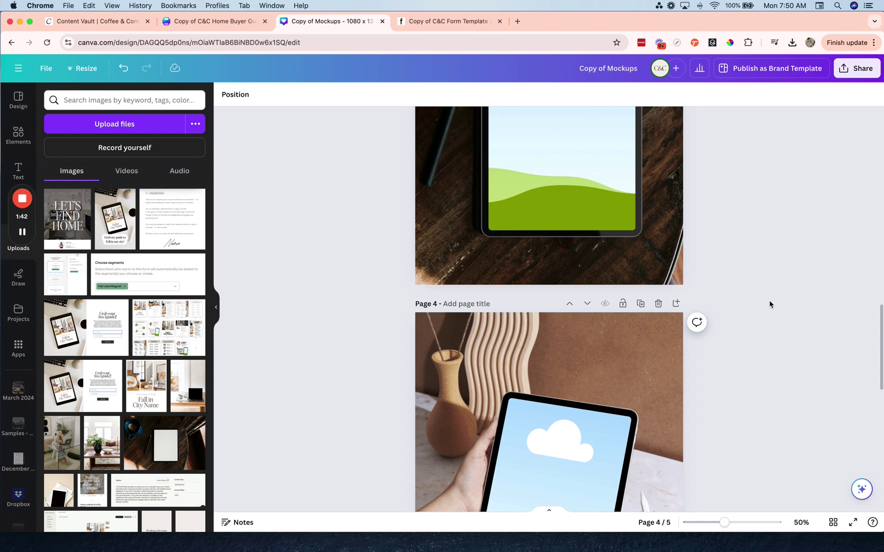
{"action": "scroll", "coordinate": [769, 303], "scroll_direction": "up", "scroll_amount": 10}
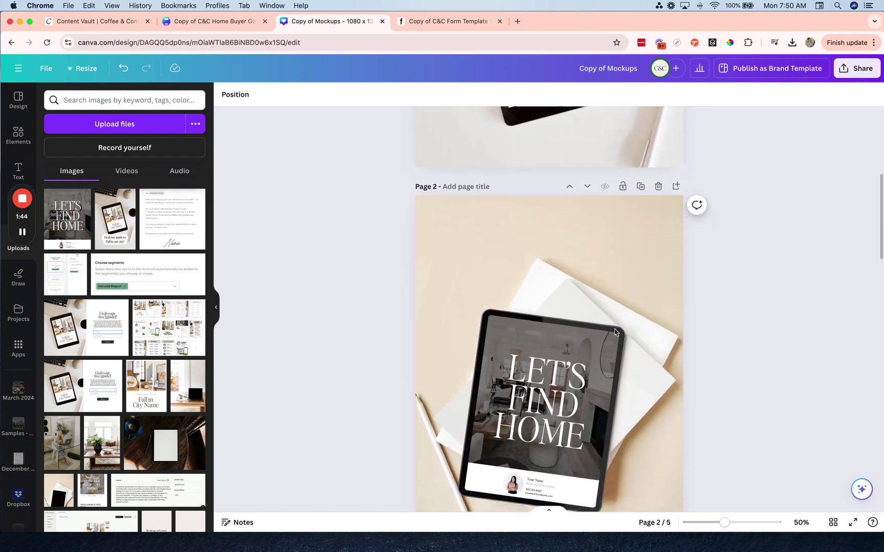
{"action": "scroll", "coordinate": [615, 332], "scroll_direction": "down", "scroll_amount": 1}
{"action": "left_click", "coordinate": [857, 68]}
{"action": "left_click", "coordinate": [726, 331]}
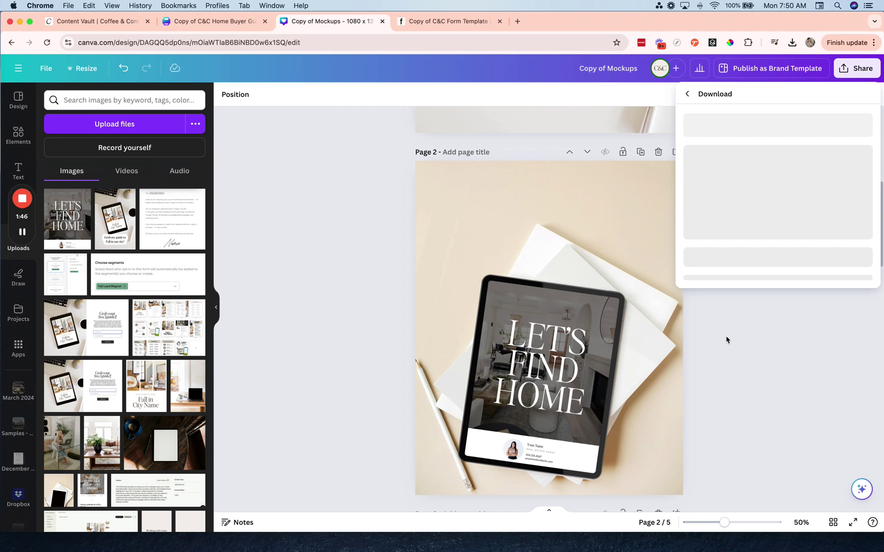
{"action": "left_click", "coordinate": [758, 275]}
{"action": "left_click", "coordinate": [752, 327]}
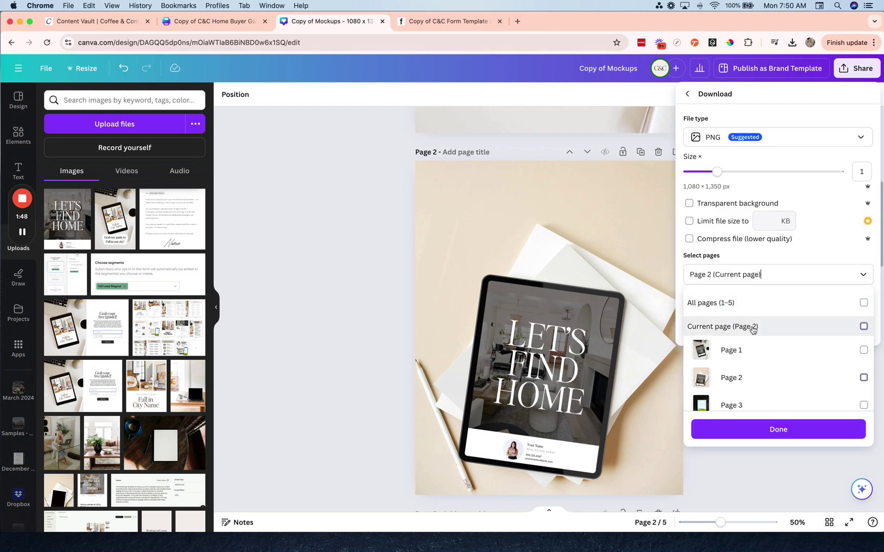
{"action": "left_click", "coordinate": [767, 430]}
{"action": "left_click", "coordinate": [764, 329]}
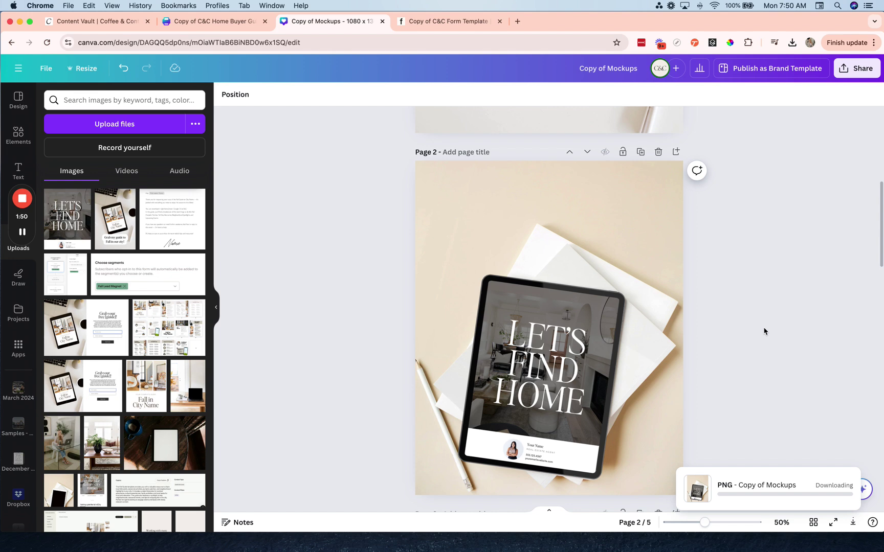
Step: Replace the Flodesk form's tablet photo with the uploaded Copy of Mockups (1).png image
{"action": "key", "text": "ctrl+Tab"}
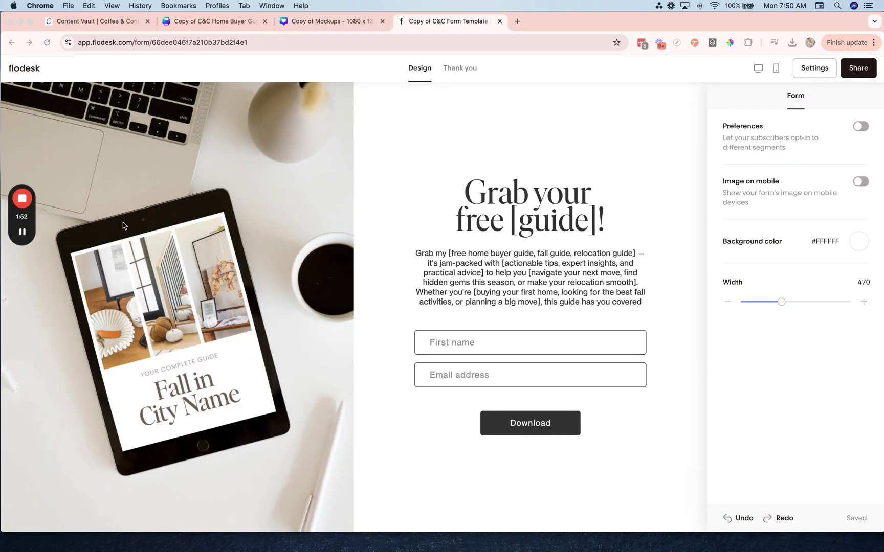
{"action": "left_click", "coordinate": [228, 271]}
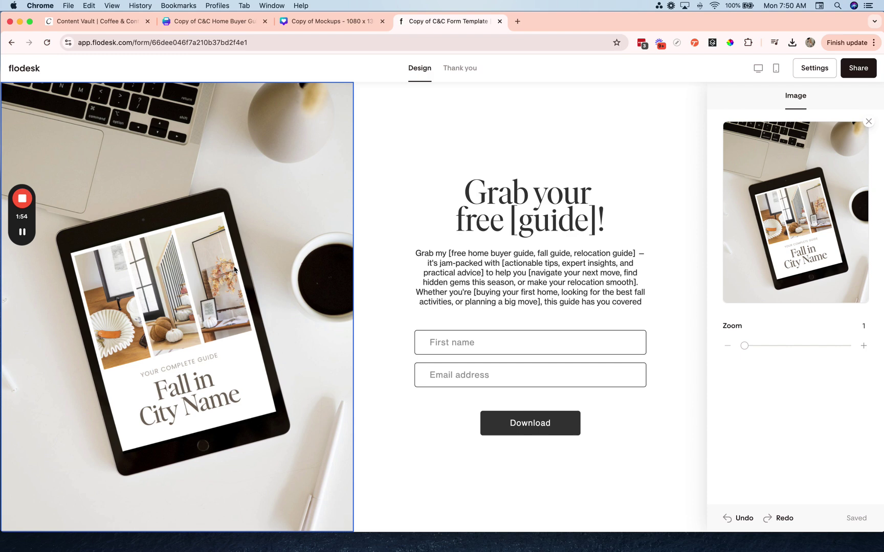
{"action": "left_click", "coordinate": [868, 123]}
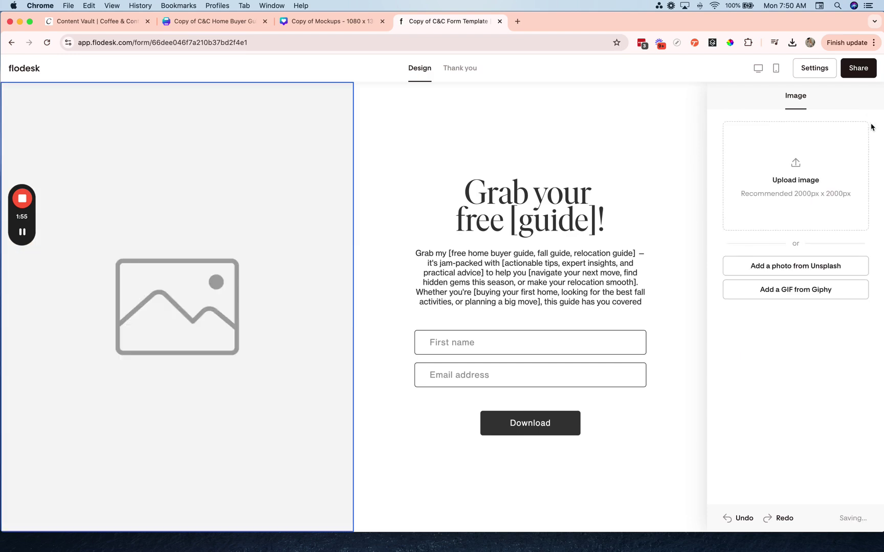
{"action": "left_click", "coordinate": [799, 185]}
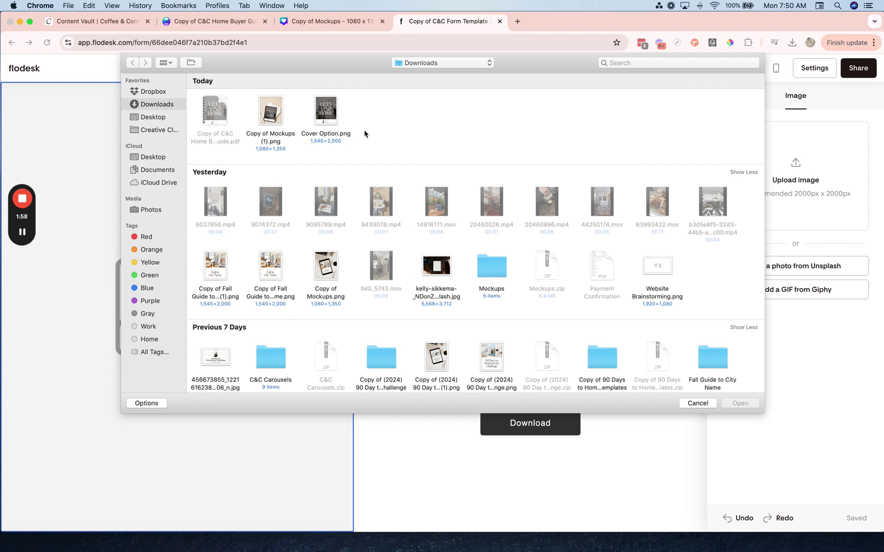
{"action": "left_click", "coordinate": [284, 122]}
{"action": "left_click", "coordinate": [739, 404]}
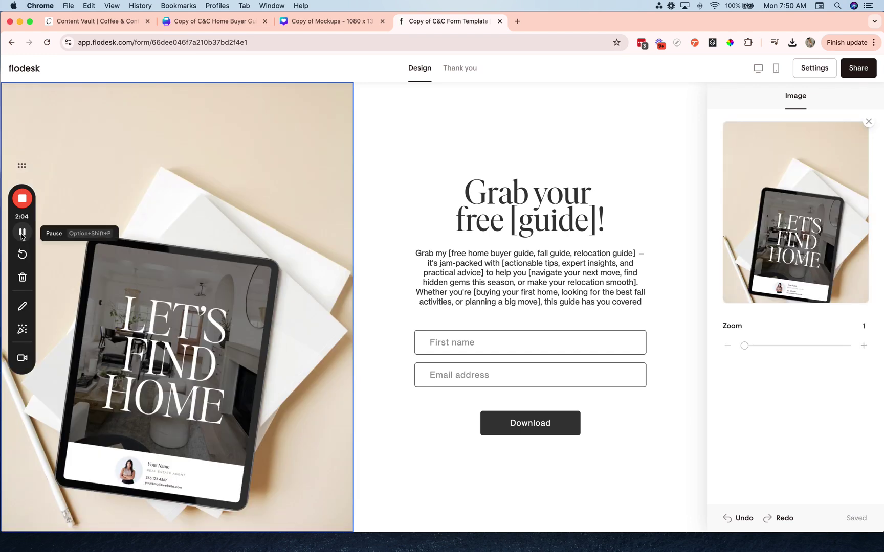
{"action": "left_click", "coordinate": [558, 235]}
Step: Change the heading's [guide] to 'buyer guide' and cut the fall and relocation guide wording
{"action": "left_click_drag", "start_coordinate": [596, 225], "coordinate": [507, 223]}
{"action": "type", "text": "buyer guide"}
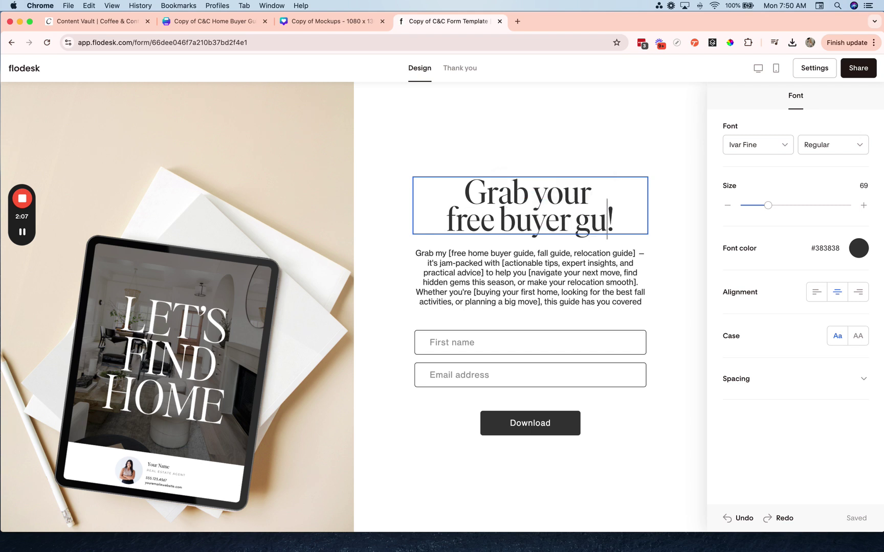
{"action": "left_click", "coordinate": [501, 276]}
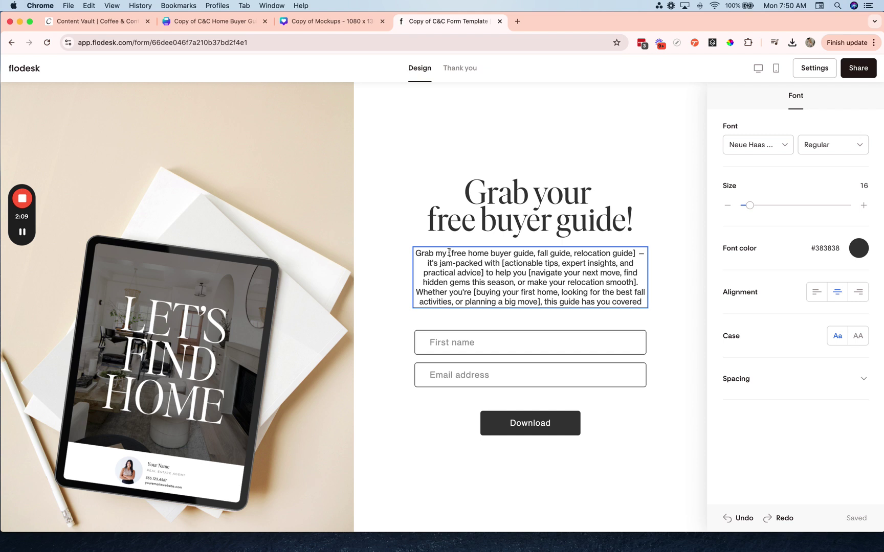
{"action": "left_click", "coordinate": [450, 252]}
{"action": "key", "text": "BackSpace"}
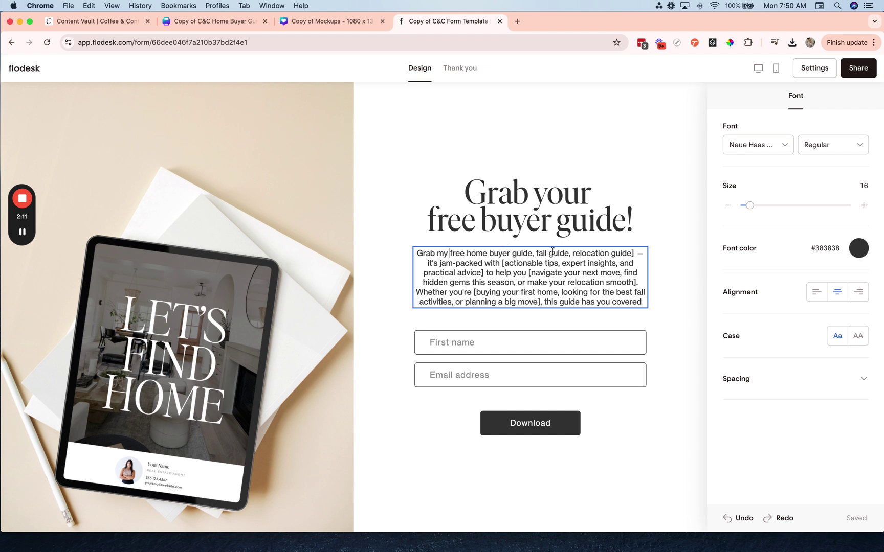
{"action": "left_click_drag", "start_coordinate": [533, 253], "coordinate": [637, 252]}
{"action": "key", "text": "BackSpace"}
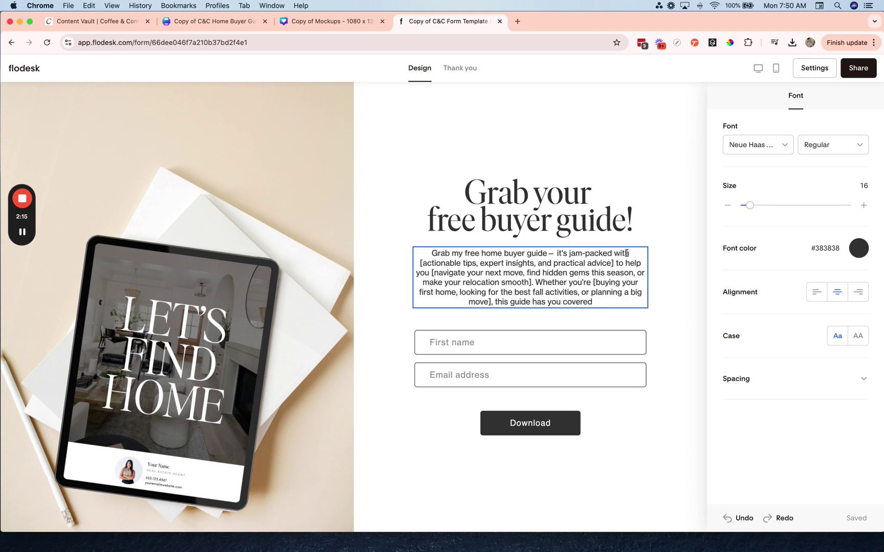
Step: Remove the remaining brackets and the hidden gems and relocation clause from the description
{"action": "left_click", "coordinate": [423, 263]}
{"action": "key", "text": "BackSpace"}
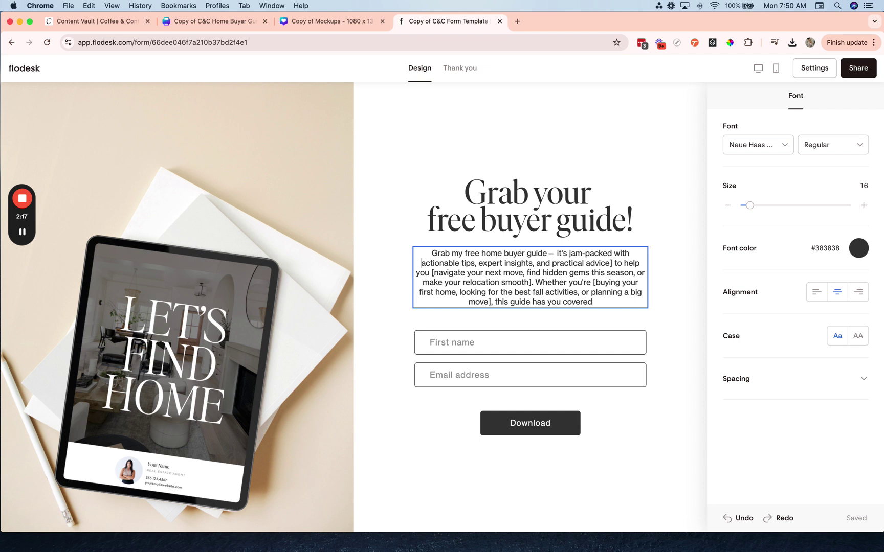
{"action": "left_click", "coordinate": [612, 262]}
{"action": "key", "text": "BackSpace"}
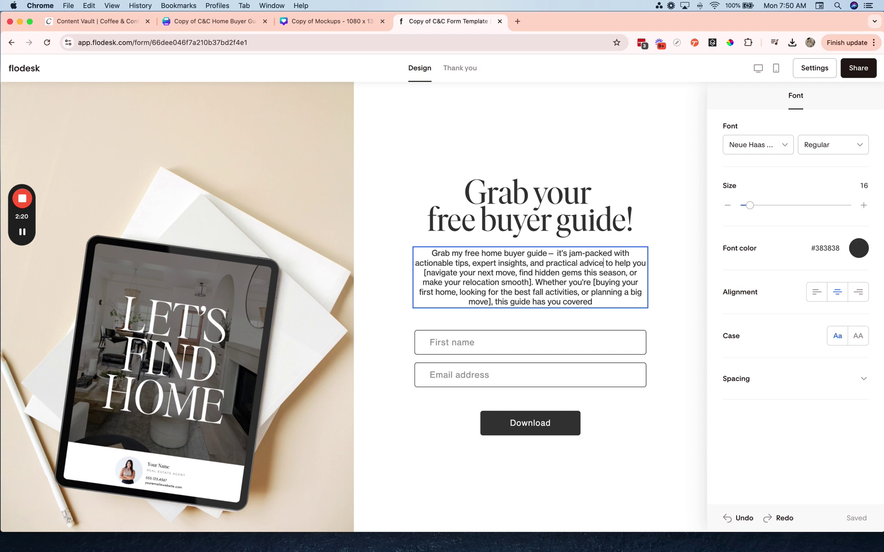
{"action": "left_click", "coordinate": [425, 273]}
{"action": "key", "text": "BackSpace"}
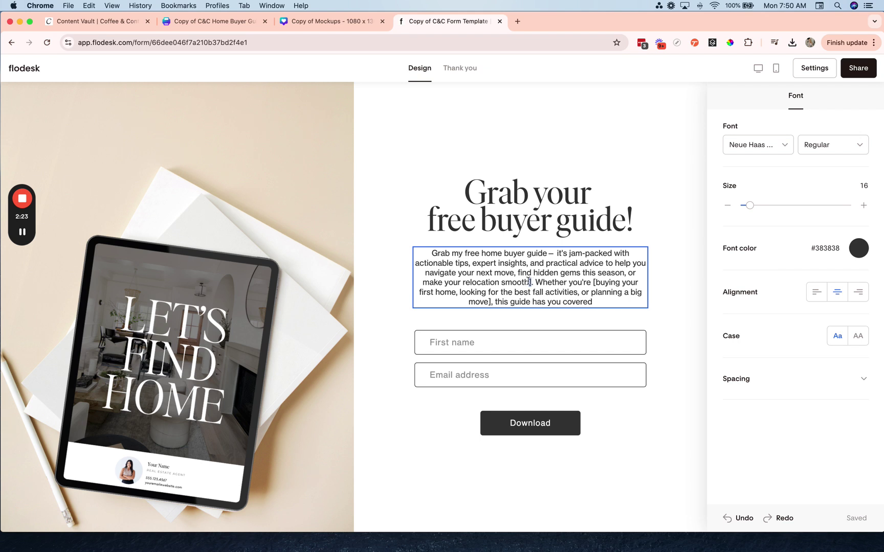
{"action": "left_click_drag", "start_coordinate": [528, 280], "coordinate": [515, 272]}
{"action": "key", "text": "BackSpace"}
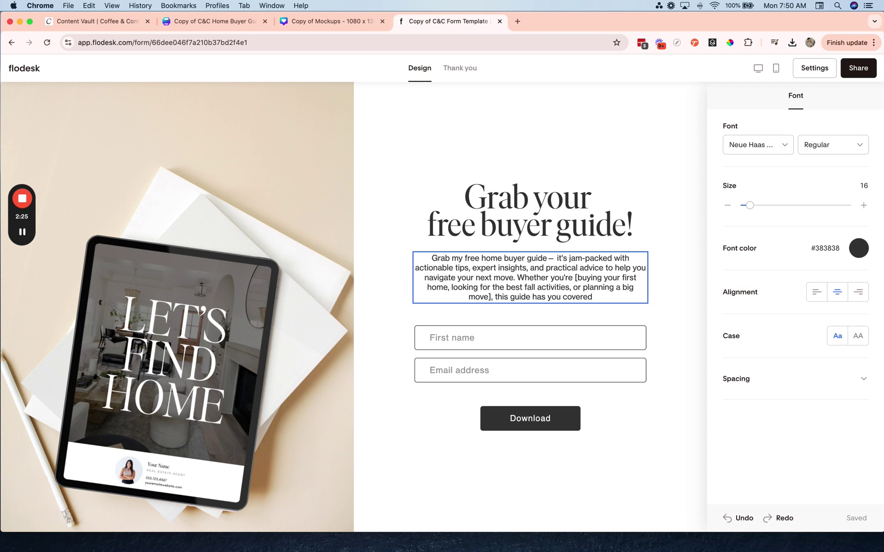
{"action": "left_click", "coordinate": [576, 277]}
{"action": "key", "text": "BackSpace"}
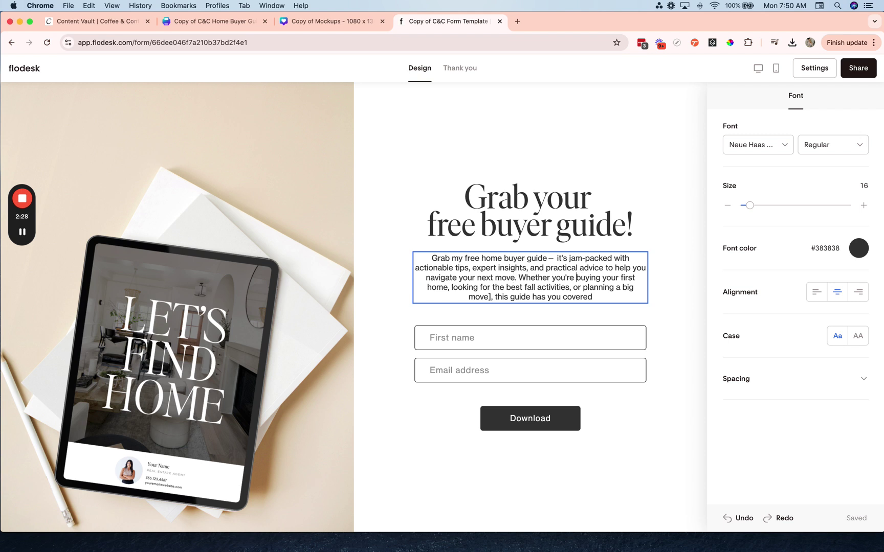
Step: Fix the comma after 'move', delete the fall activities phrase, and end with a period
{"action": "left_click", "coordinate": [492, 296]}
{"action": "key", "text": "BackSpace"}
{"action": "key", "text": "BackSpace"}
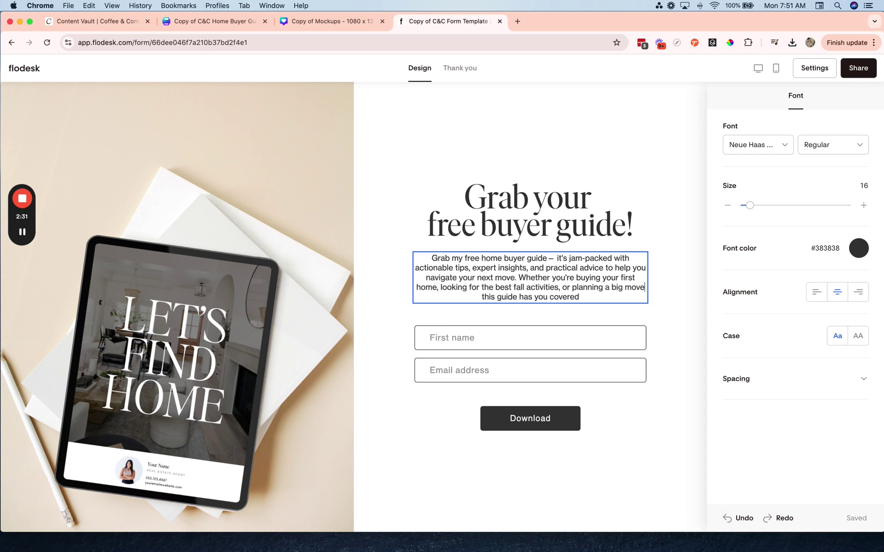
{"action": "type", "text": ","}
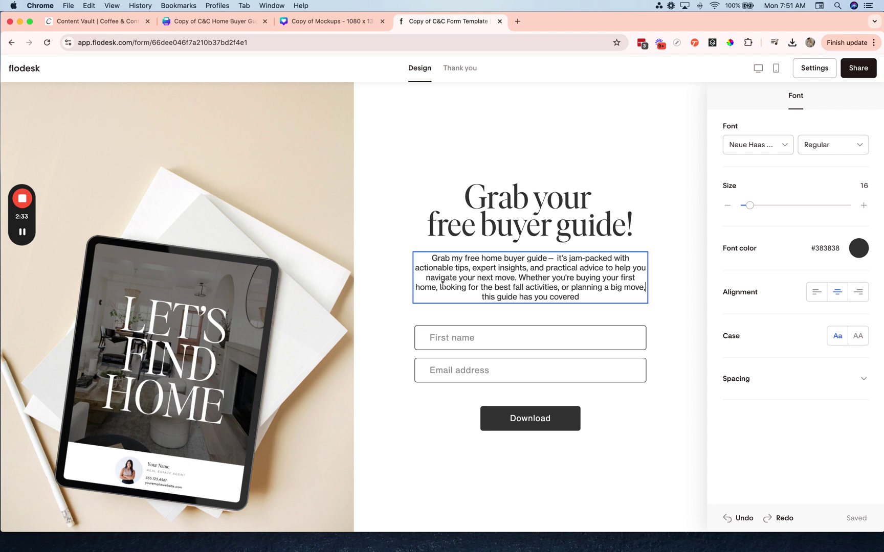
{"action": "left_click_drag", "start_coordinate": [436, 287], "coordinate": [559, 288]}
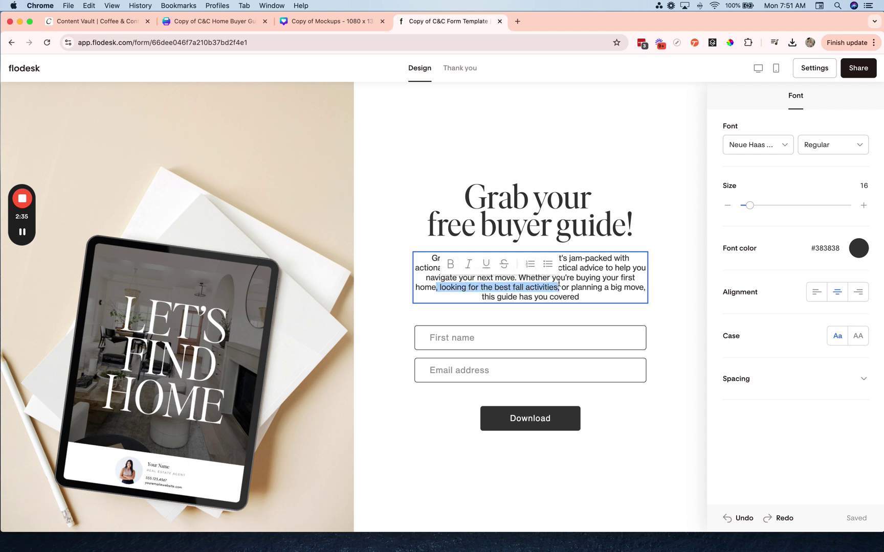
{"action": "key", "text": "BackSpace"}
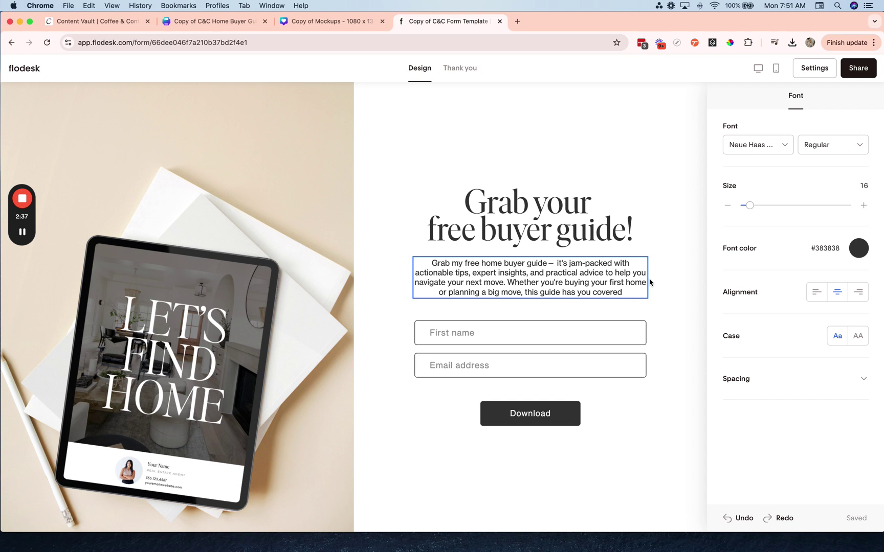
{"action": "type", "text": "."}
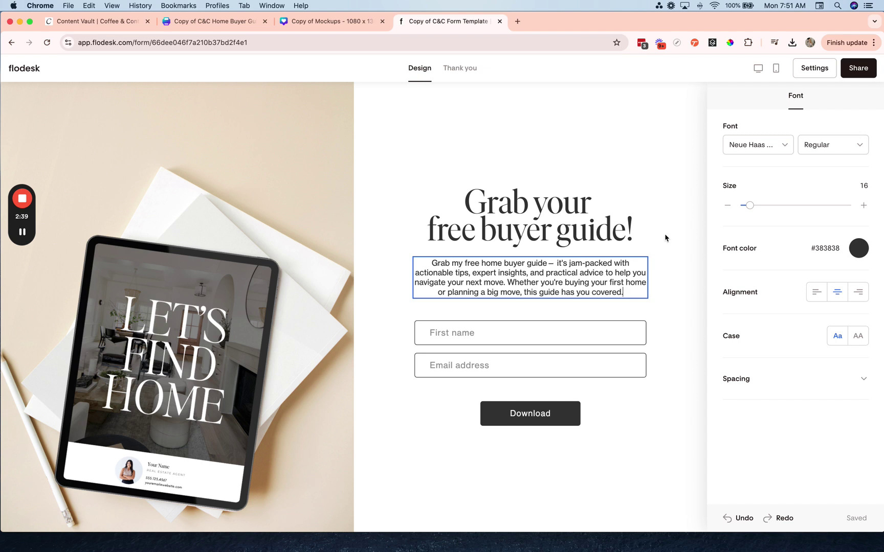
{"action": "left_click", "coordinate": [683, 203]}
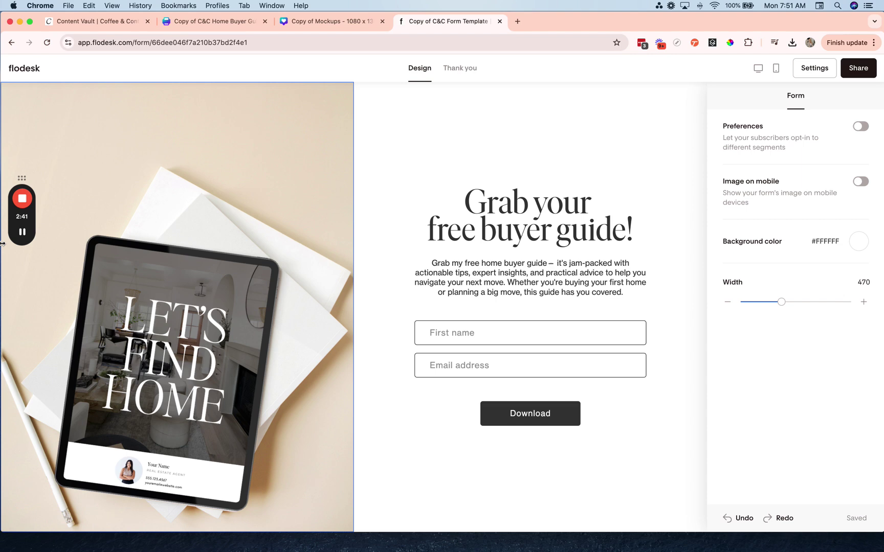
Step: Open the form's Settings and browse the segment list, closing it without choosing a segment
{"action": "left_click", "coordinate": [814, 68]}
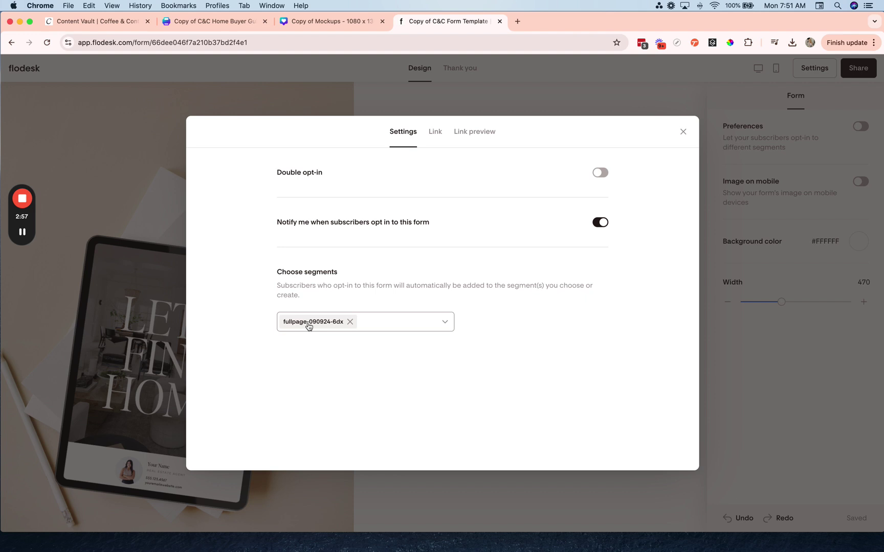
{"action": "left_click", "coordinate": [401, 322]}
{"action": "scroll", "coordinate": [404, 384], "scroll_direction": "down", "scroll_amount": 5}
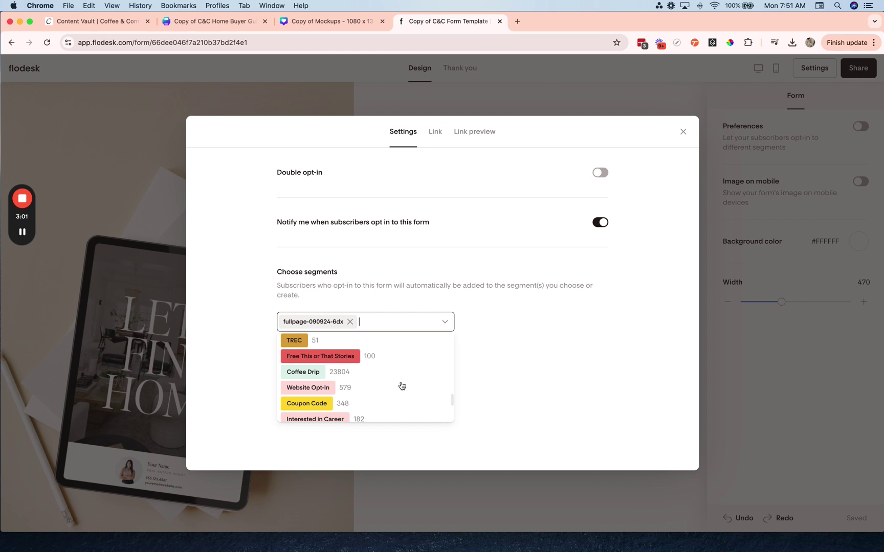
{"action": "scroll", "coordinate": [401, 386], "scroll_direction": "down", "scroll_amount": 5}
{"action": "scroll", "coordinate": [402, 386], "scroll_direction": "up", "scroll_amount": 3}
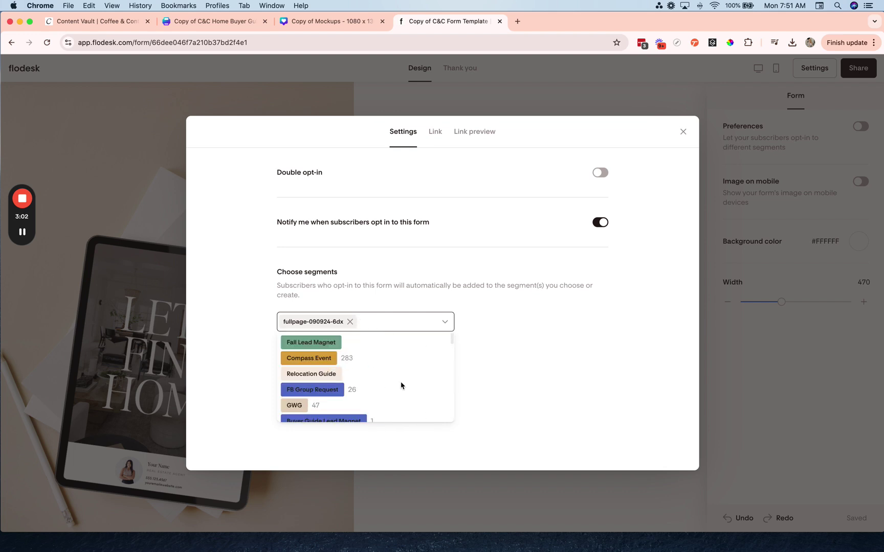
{"action": "left_click", "coordinate": [221, 341]}
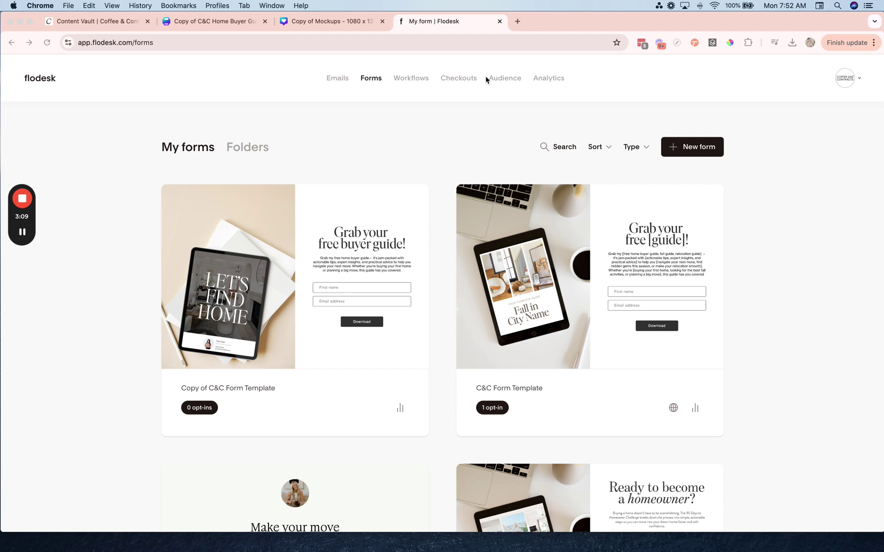
Step: In Audience segments, rename the fullpage-090924-6dx segment to the Buyer Guide name and save
{"action": "left_click", "coordinate": [505, 78]}
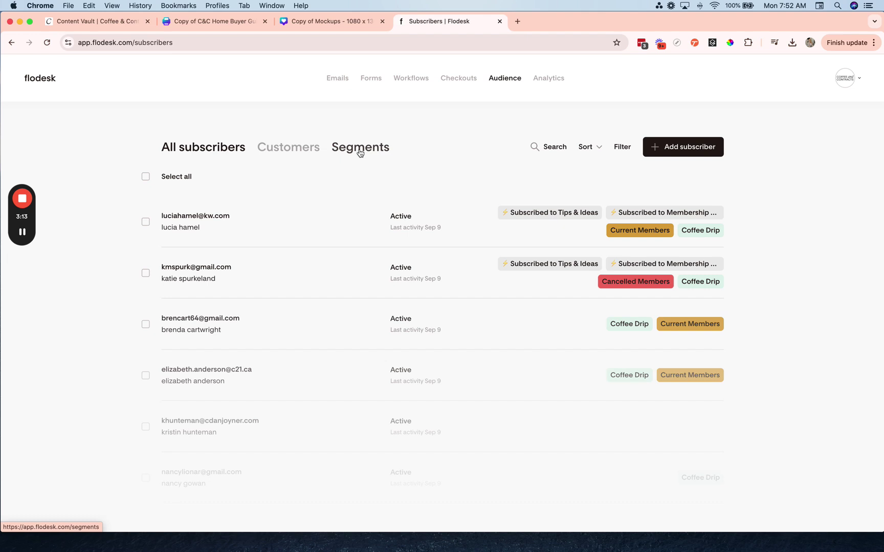
{"action": "left_click", "coordinate": [360, 149]}
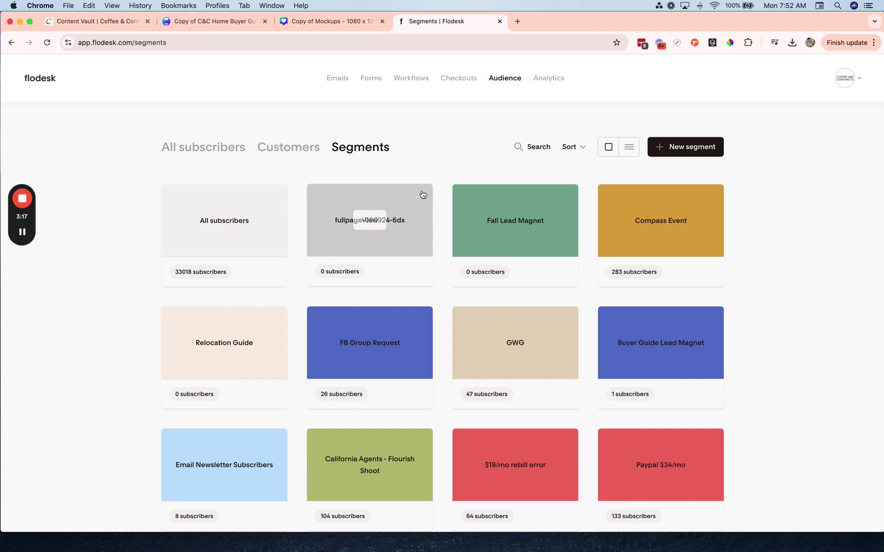
{"action": "left_click", "coordinate": [422, 195]}
{"action": "left_click", "coordinate": [384, 220]}
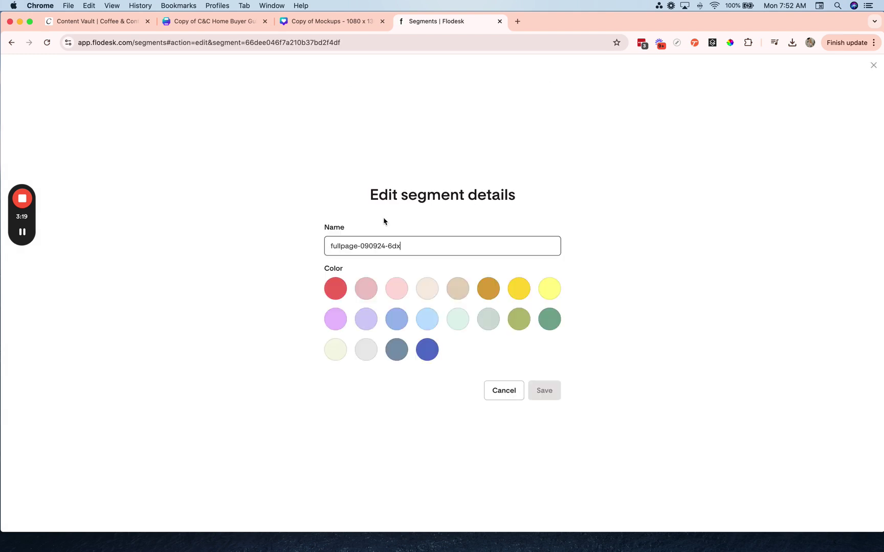
{"action": "triple_click", "coordinate": [387, 244]}
{"action": "type", "text": "Buyer Guide Lead Magnet"}
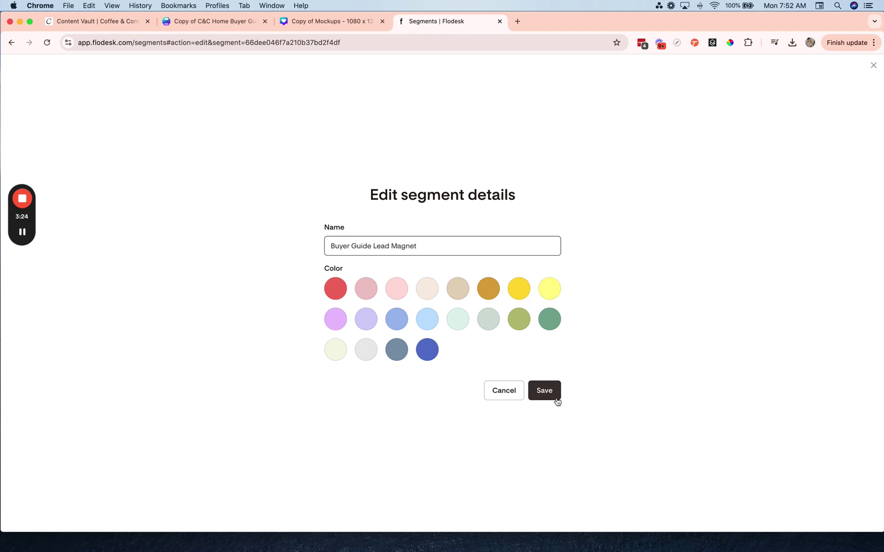
{"action": "left_click", "coordinate": [552, 395]}
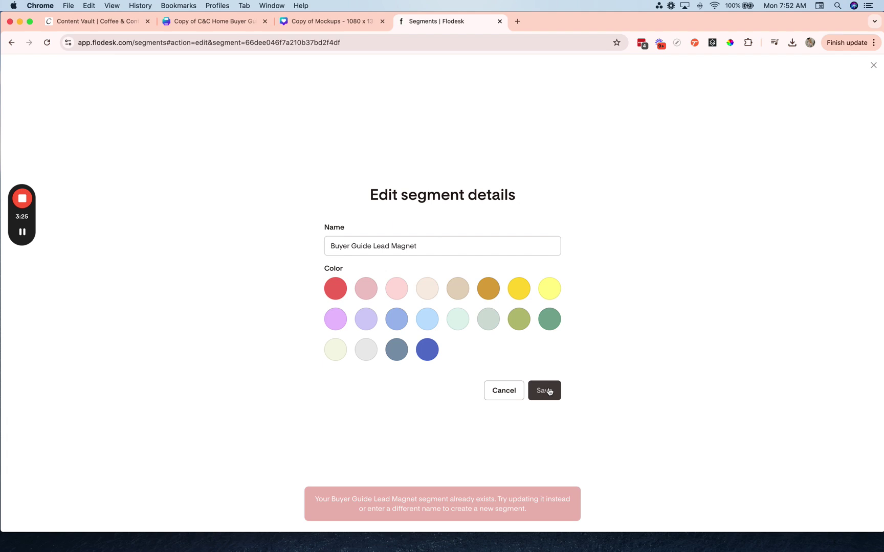
Step: Append '2' to make the segment 'Buyer Guide Lead Magnet 2' and save
{"action": "left_click", "coordinate": [432, 249]}
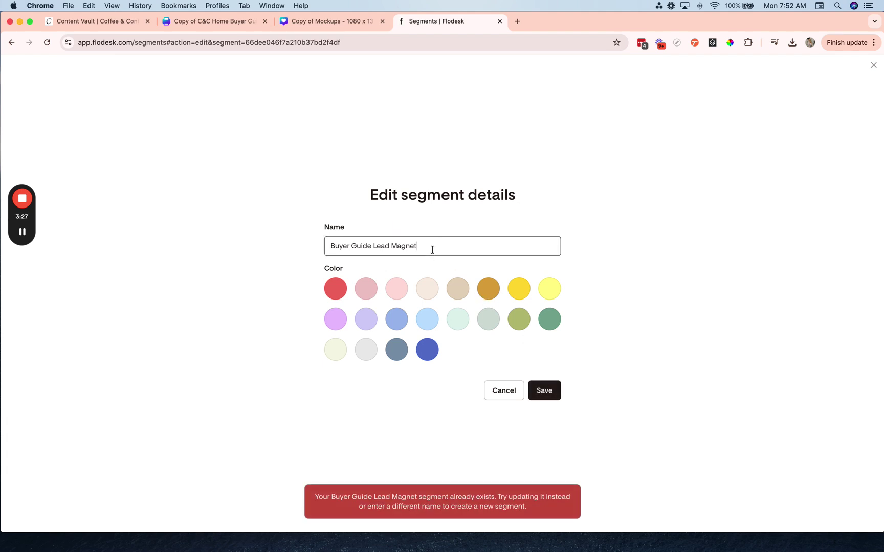
{"action": "type", "text": "2"}
{"action": "left_click", "coordinate": [545, 390]}
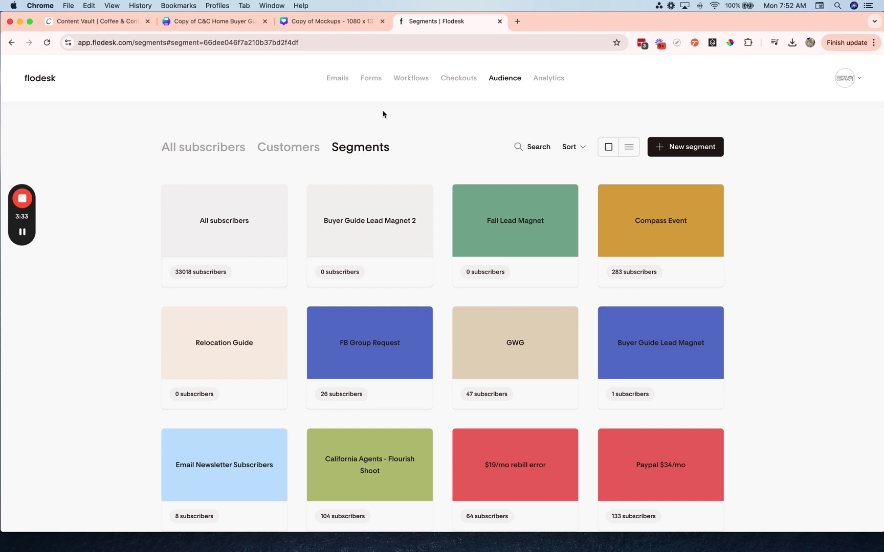
Step: Create a blank workflow from scratch named 'Buyer Guide Delivery'
{"action": "left_click", "coordinate": [408, 81]}
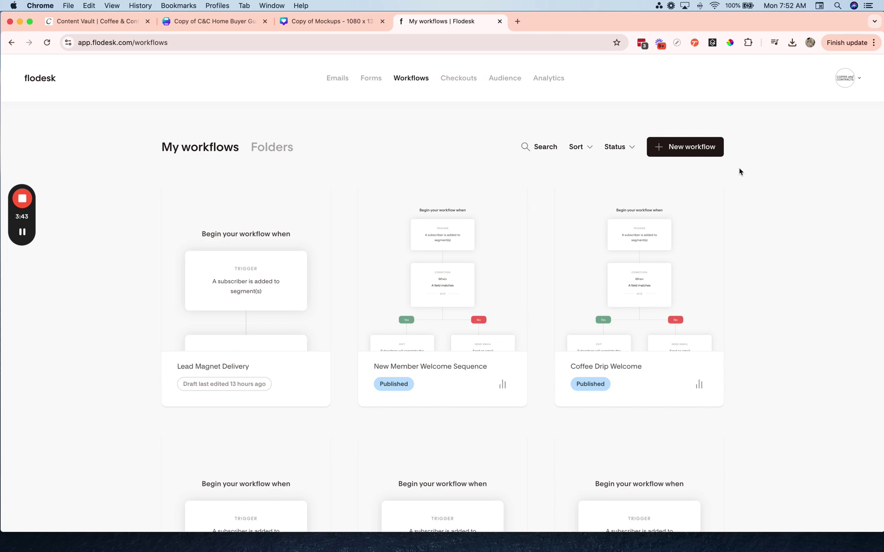
{"action": "left_click", "coordinate": [685, 152]}
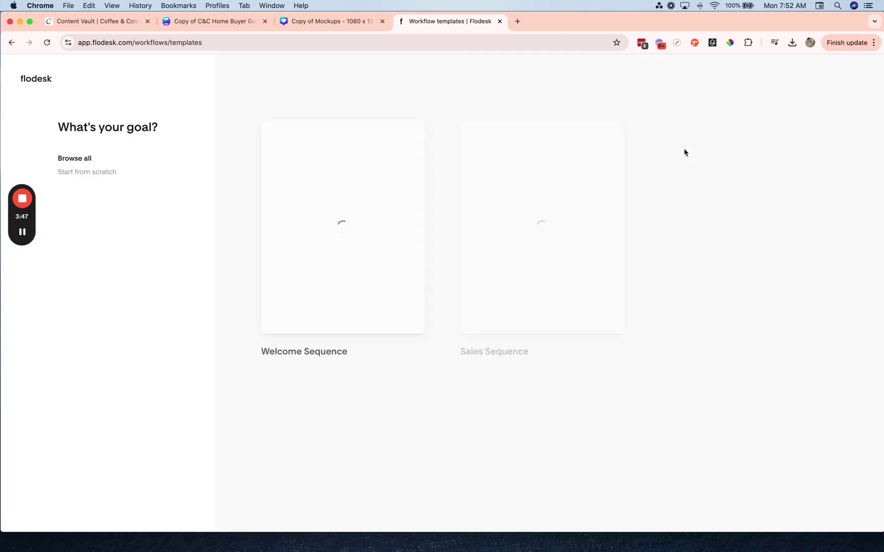
{"action": "left_click", "coordinate": [108, 180]}
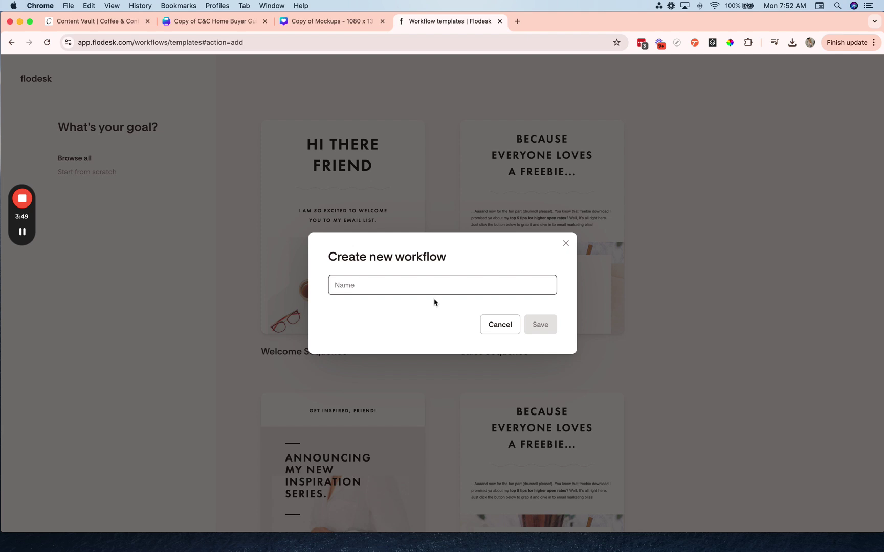
{"action": "type", "text": "Buyer G"}
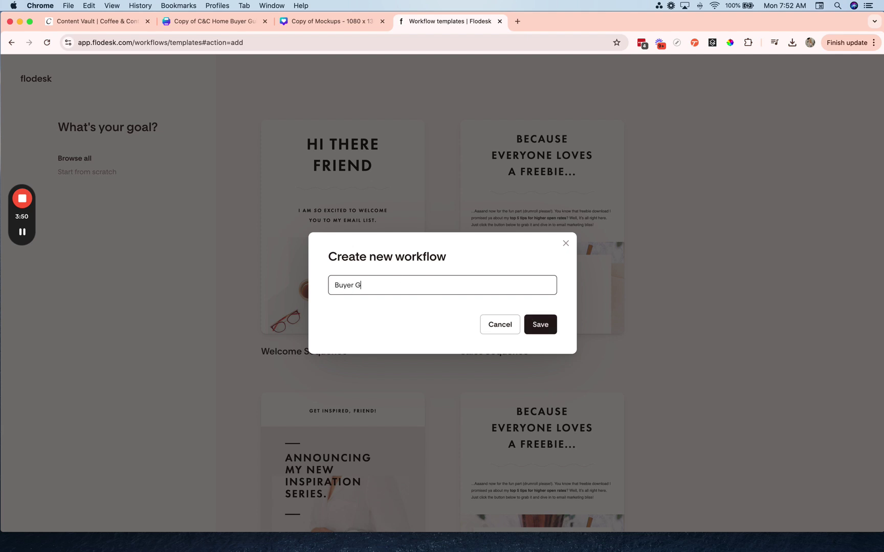
{"action": "type", "text": "uide Delivery"}
{"action": "left_click", "coordinate": [537, 324]}
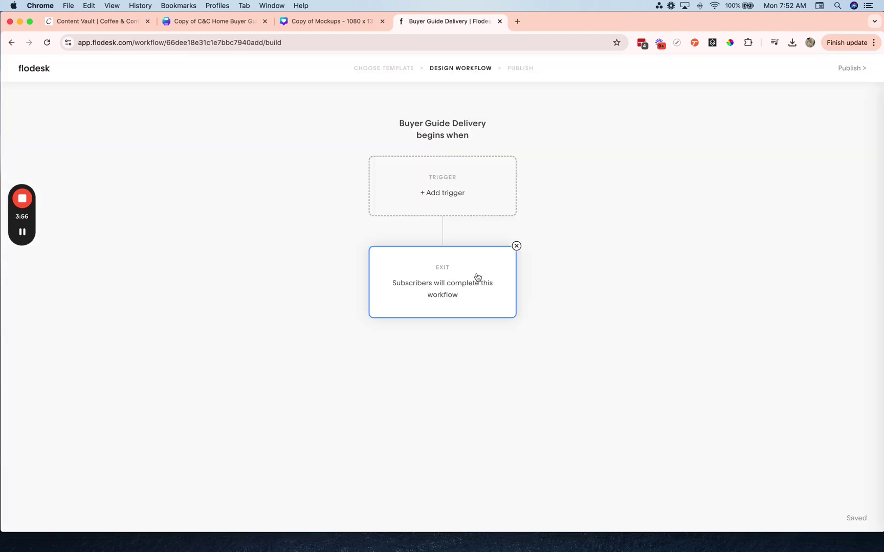
Step: Set the workflow trigger to subscribers added to the Buyer Guide Lead Magnet 2 segment
{"action": "left_click", "coordinate": [445, 198]}
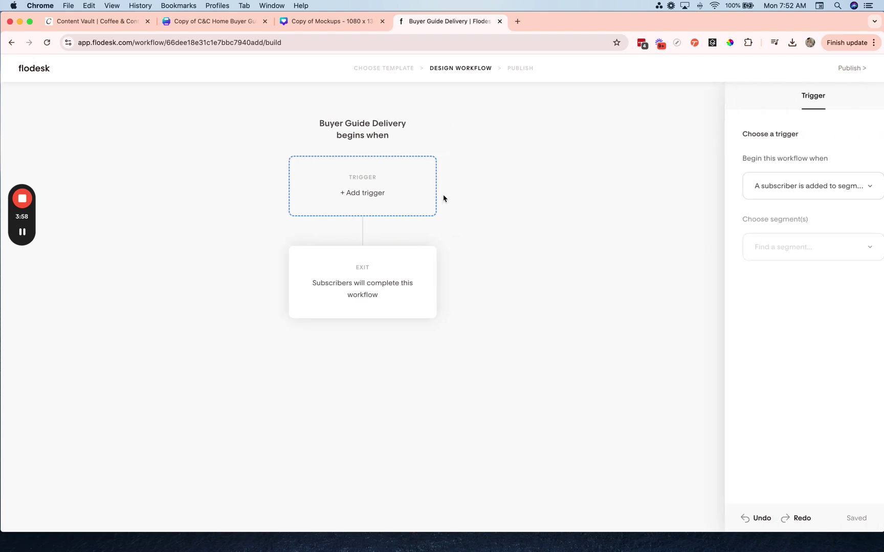
{"action": "left_click", "coordinate": [760, 190]}
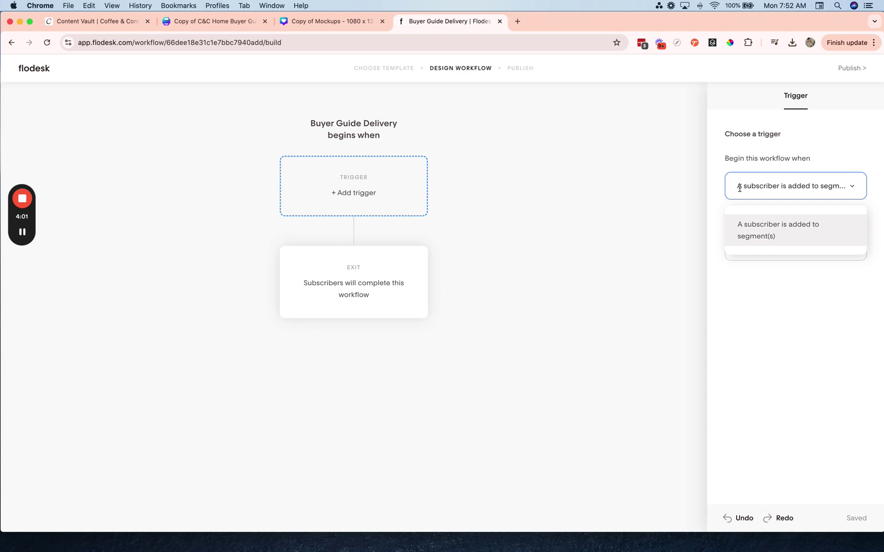
{"action": "left_click", "coordinate": [752, 149]}
{"action": "left_click", "coordinate": [780, 241]}
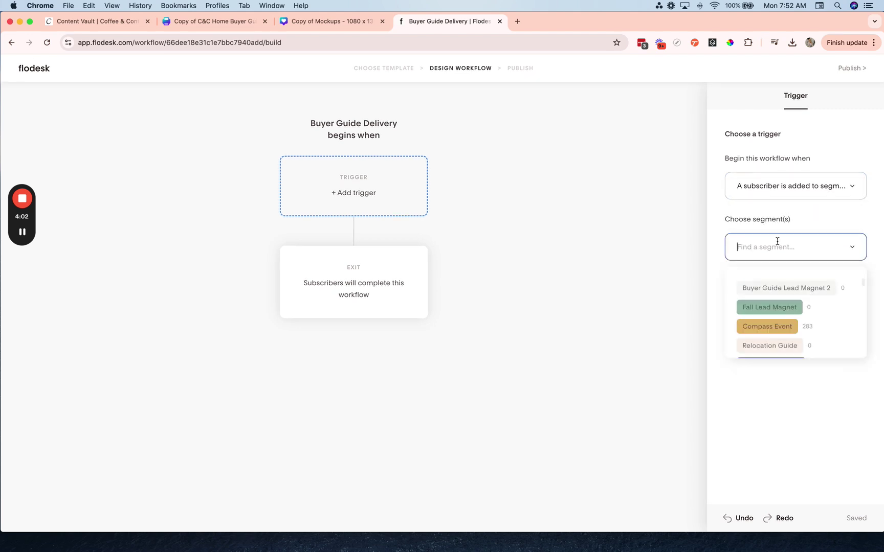
{"action": "left_click", "coordinate": [777, 290]}
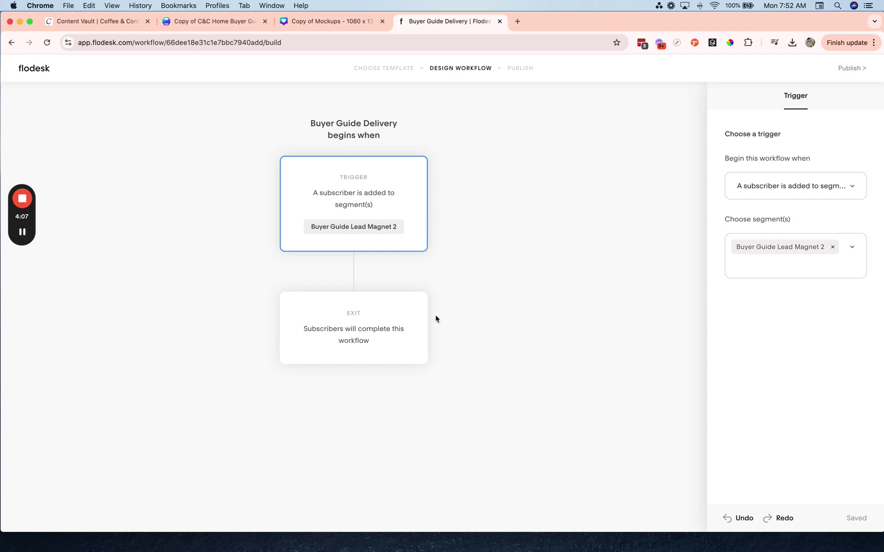
Step: Add a send-email step and start a new email from scratch
{"action": "left_click", "coordinate": [354, 273]}
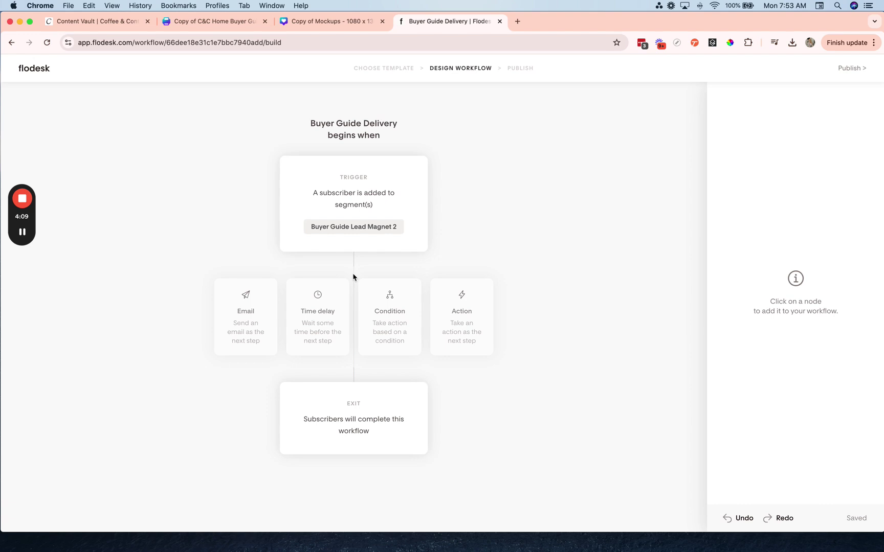
{"action": "left_click", "coordinate": [246, 324]}
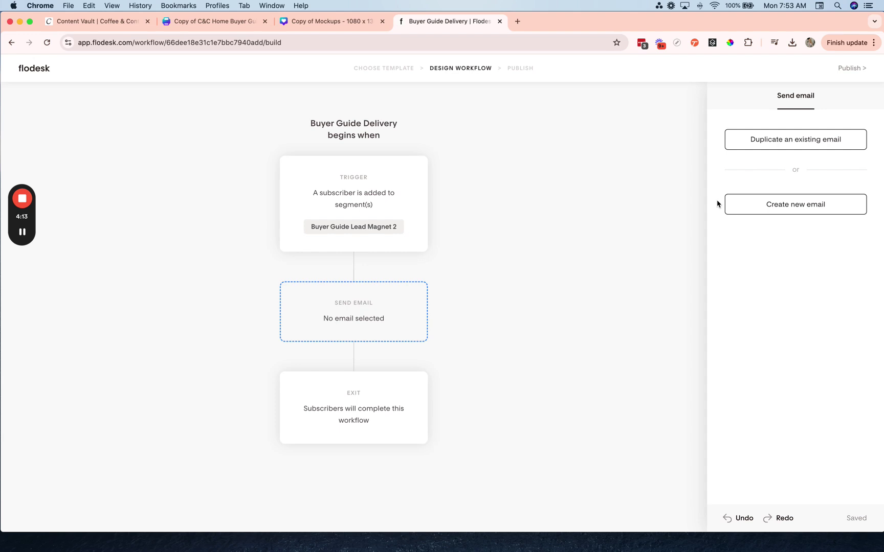
{"action": "left_click", "coordinate": [786, 205]}
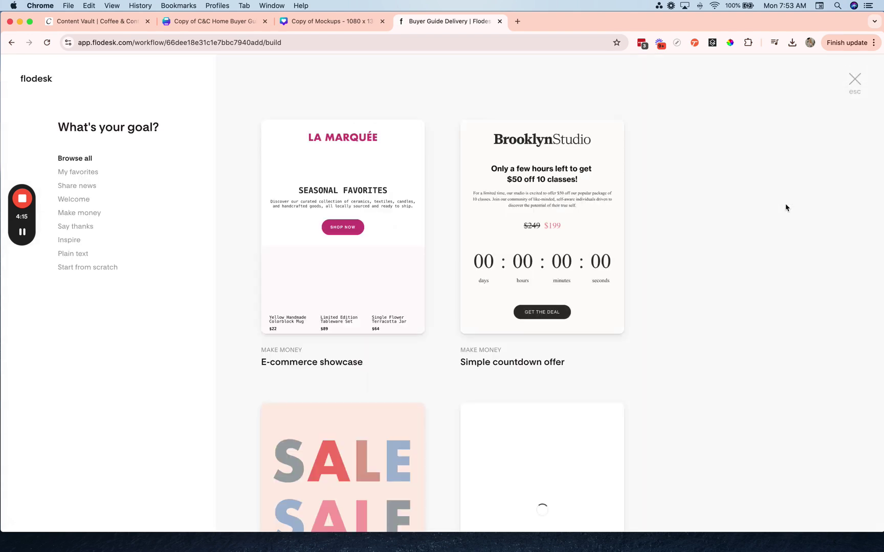
{"action": "left_click", "coordinate": [87, 268]}
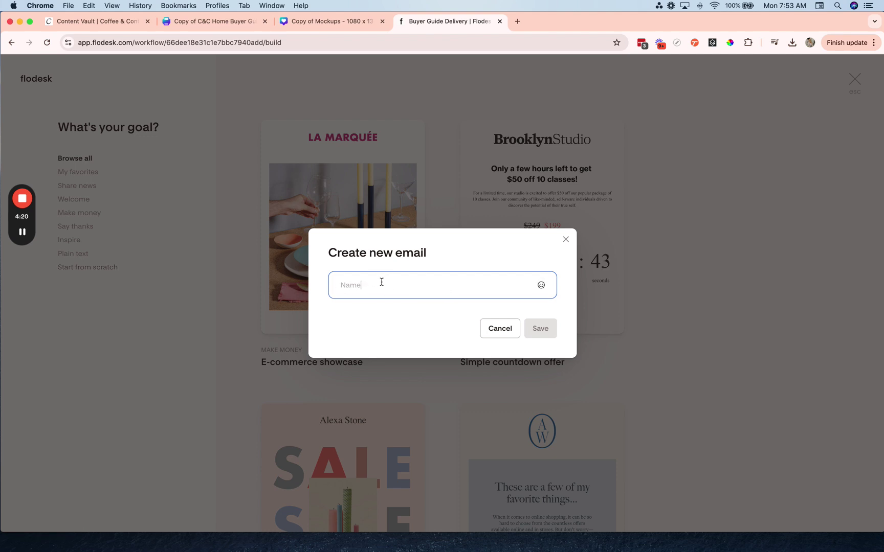
Step: Name the email 'Buyer Guide Delivery' and save it to open the editor
{"action": "type", "text": "Bu"}
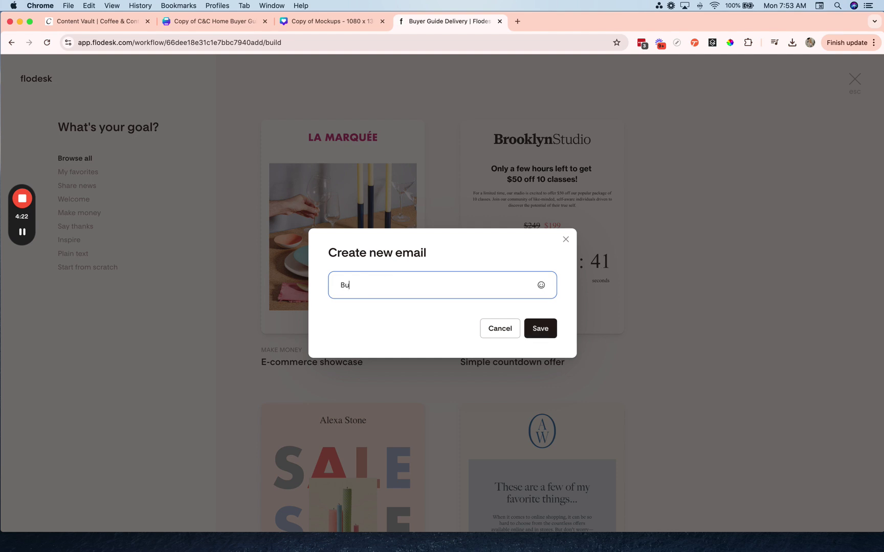
{"action": "type", "text": "yer Guide Delivery"}
{"action": "left_click", "coordinate": [539, 335]}
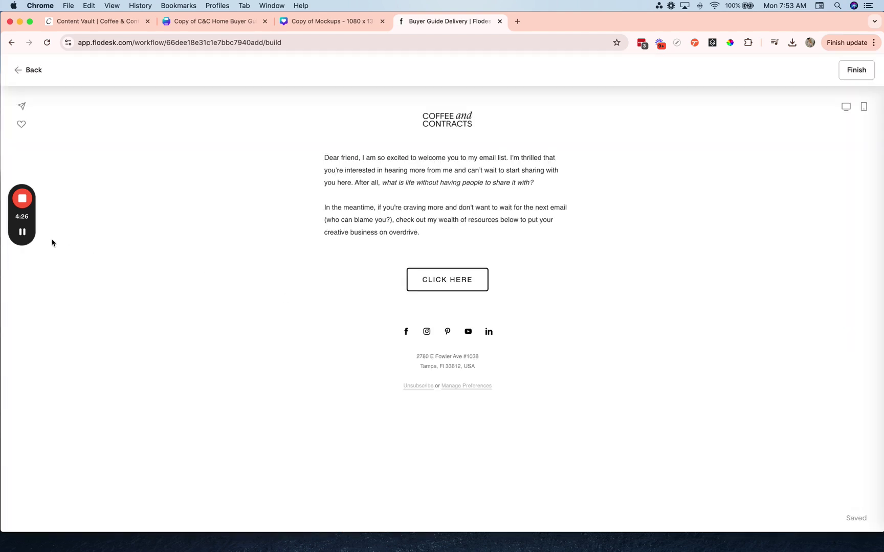
Step: Paste the buyer guide delivery letter over the text block's starter text
{"action": "left_click", "coordinate": [433, 182]}
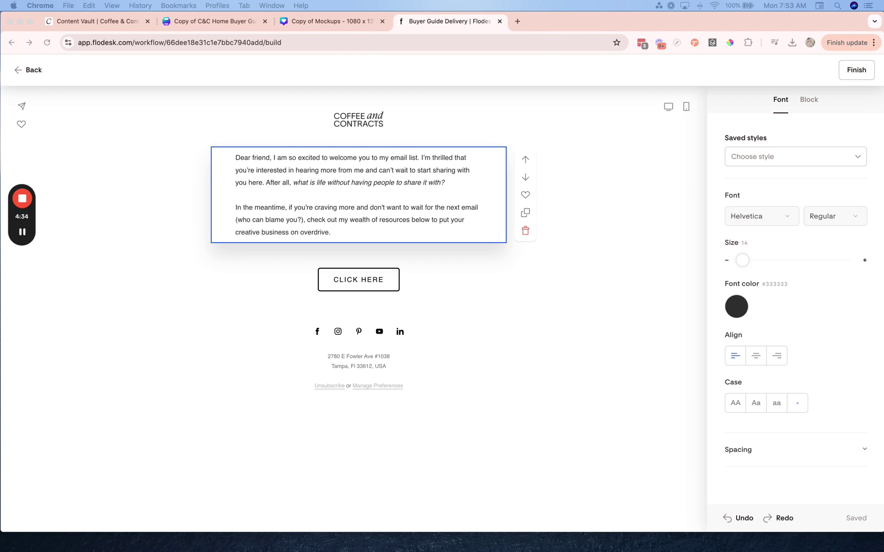
{"action": "left_click", "coordinate": [375, 237]}
{"action": "key", "text": "cmd+a"}
{"action": "type", "text": "Hi [First Name],  Thank you for requesting your copy of the [Home Buyer Guide, Fall Guide, Relocation Guide] — it’s packed with everything you need to [buy your dream home, enjoy this season to the fullest, or make your big move stress-free].  You can download it right here: [Insert Google Drive link]  In this guide, you’ll find [a quick breakdown of key takeaways or sections], designed to help you [specific benefit of the guide]. I’m confident this will make [buying your first home, planning your move, enjoying fall] a breeze!  If you have any questions or need further assistance, feel free to reply to this email — I’m here to help!  Enjoy your guide, [Your Name] [Your Business Name]  P.S. Keep an eye on your inbox for more helpful tips and resources!"}
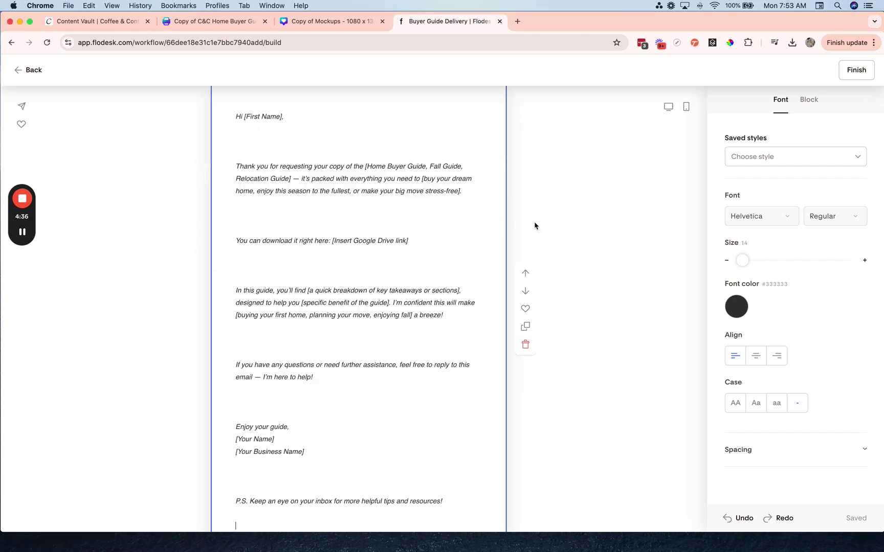
{"action": "scroll", "coordinate": [400, 278], "scroll_direction": "up", "scroll_amount": 2}
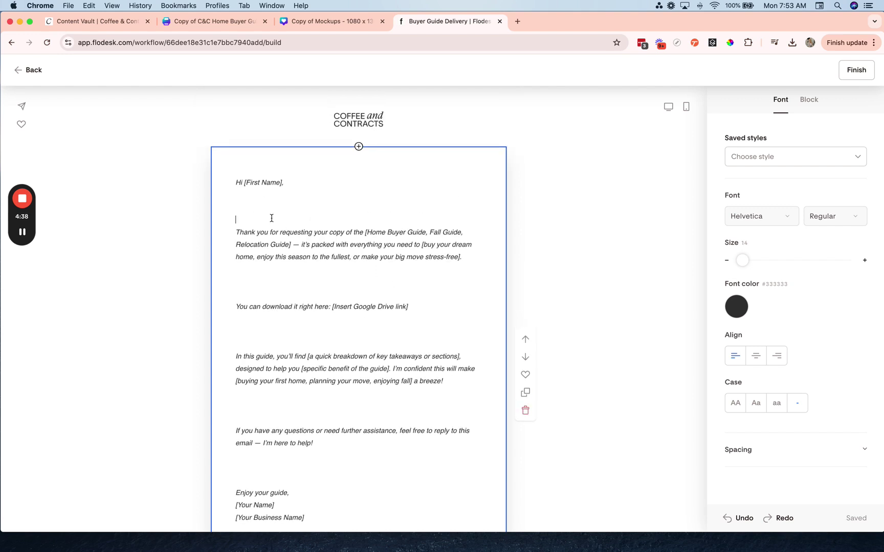
Step: Remove italics from the whole letter and delete the blank lines around the greeting
{"action": "key", "text": "super+a"}
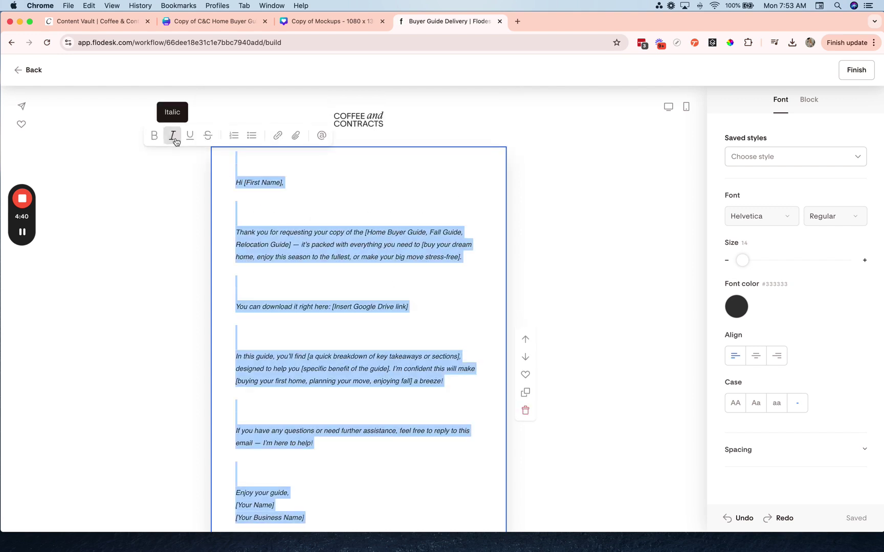
{"action": "left_click", "coordinate": [174, 141]}
{"action": "left_click", "coordinate": [255, 215]}
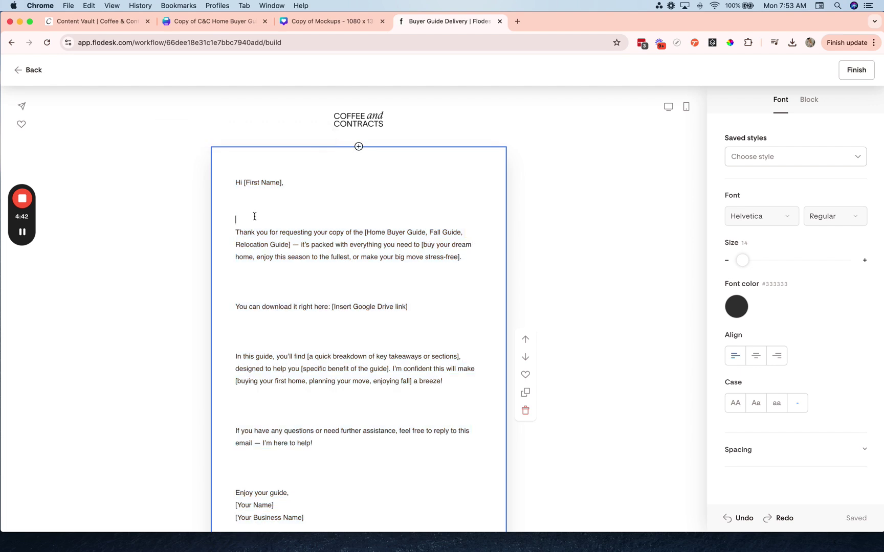
{"action": "key", "text": "BackSpace"}
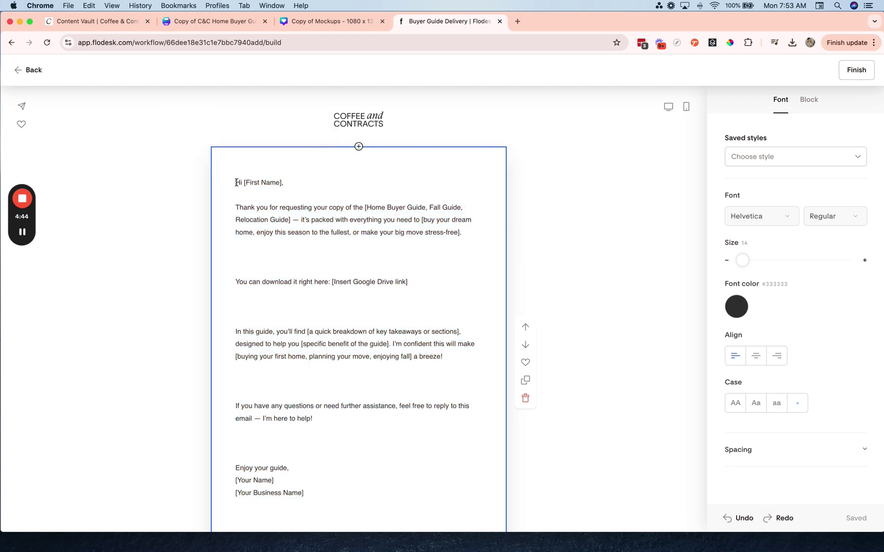
{"action": "key", "text": "BackSpace"}
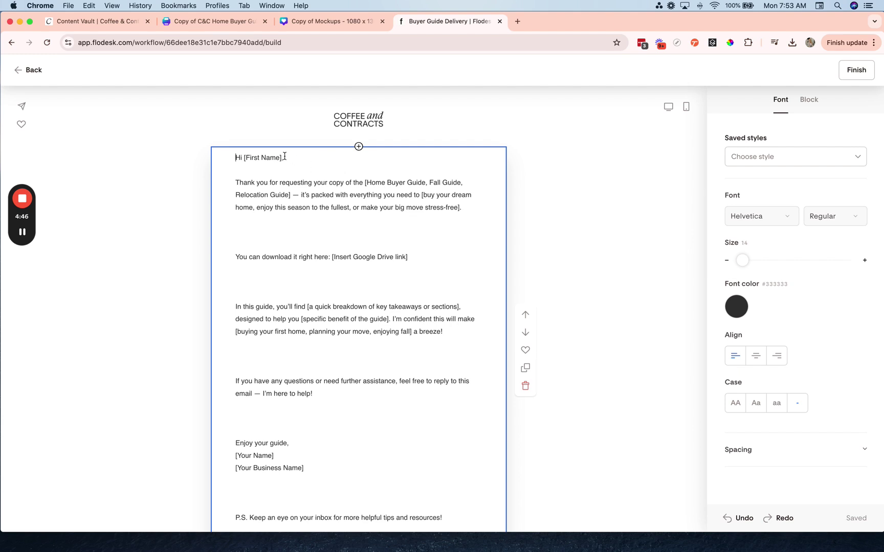
Step: Replace '[First Name]' in the greeting with a First name tag, fallback 'friend'
{"action": "left_click_drag", "start_coordinate": [285, 156], "coordinate": [244, 157]}
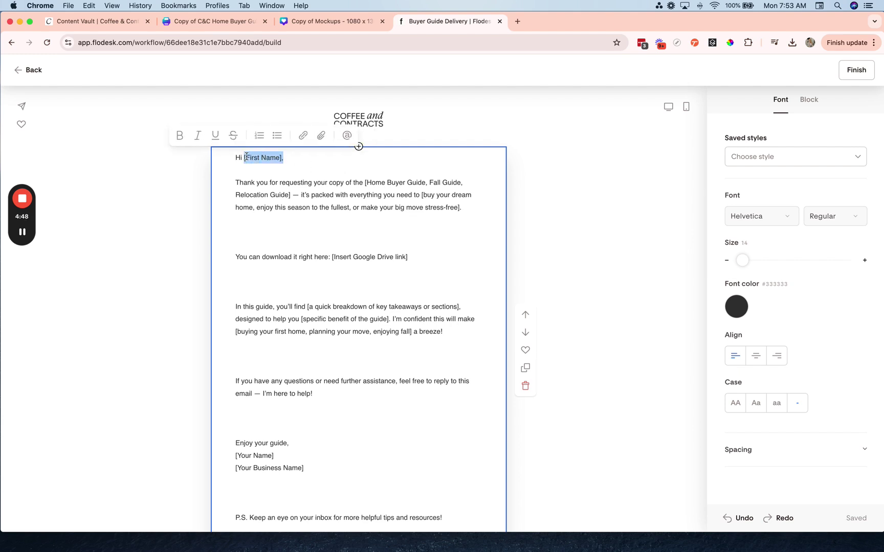
{"action": "key", "text": "BackSpace"}
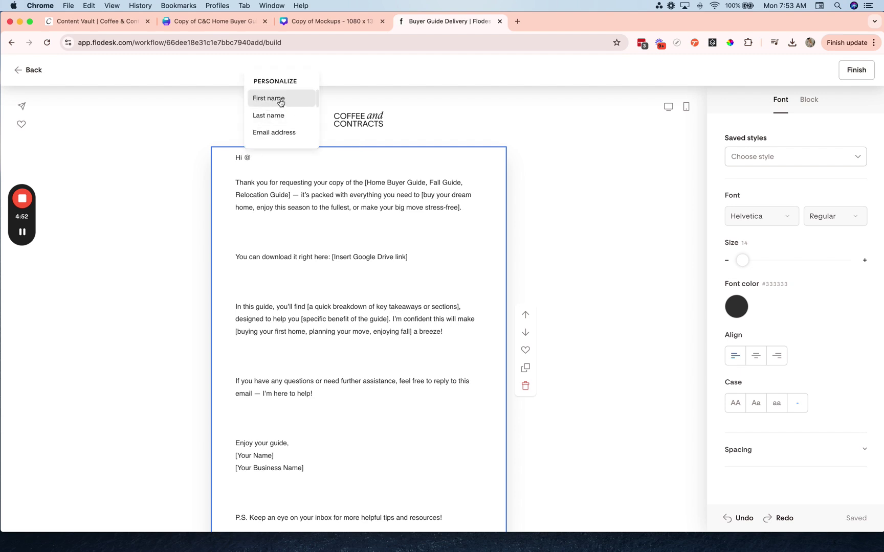
{"action": "left_click", "coordinate": [280, 98]}
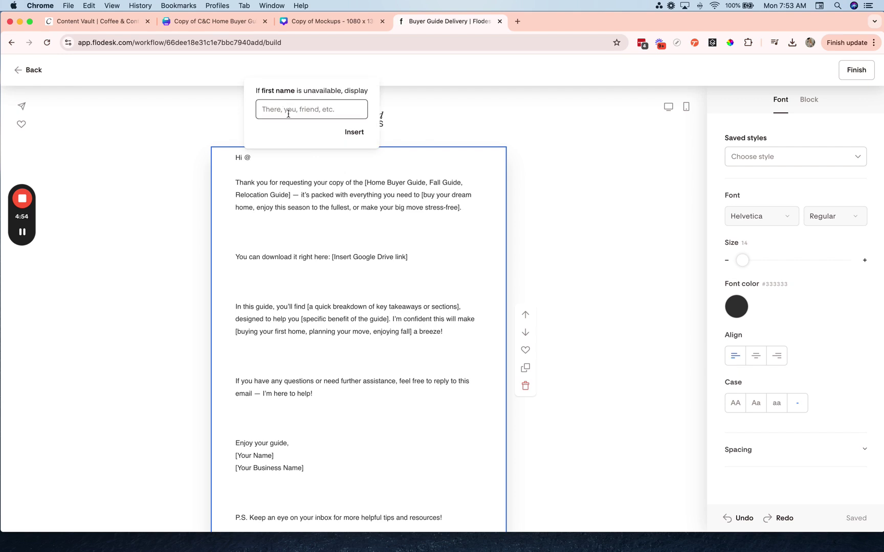
{"action": "type", "text": "friend"}
{"action": "left_click", "coordinate": [353, 133]}
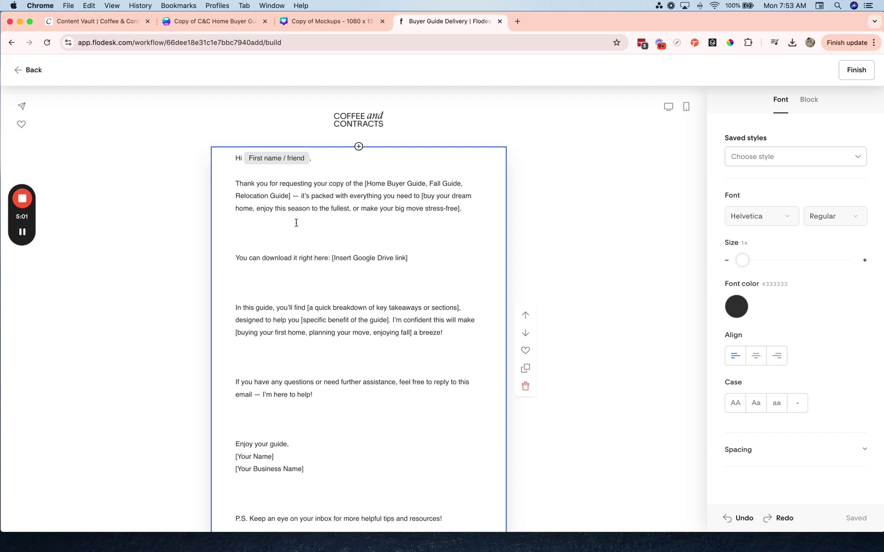
Step: Keep only Home Buyer Guide, end the opening at 'buy your dream home.', close blank lines
{"action": "left_click", "coordinate": [253, 238]}
{"action": "key", "text": "BackSpace"}
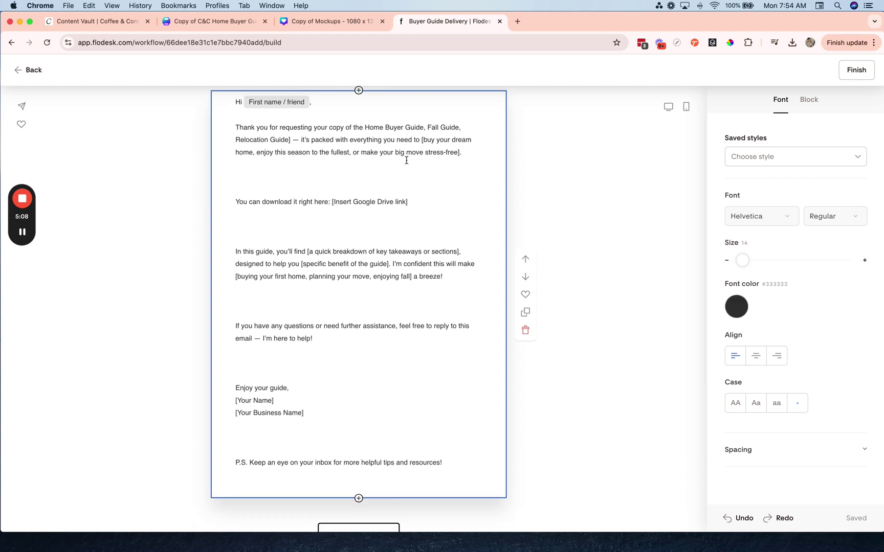
{"action": "left_click_drag", "start_coordinate": [423, 184], "coordinate": [291, 196]}
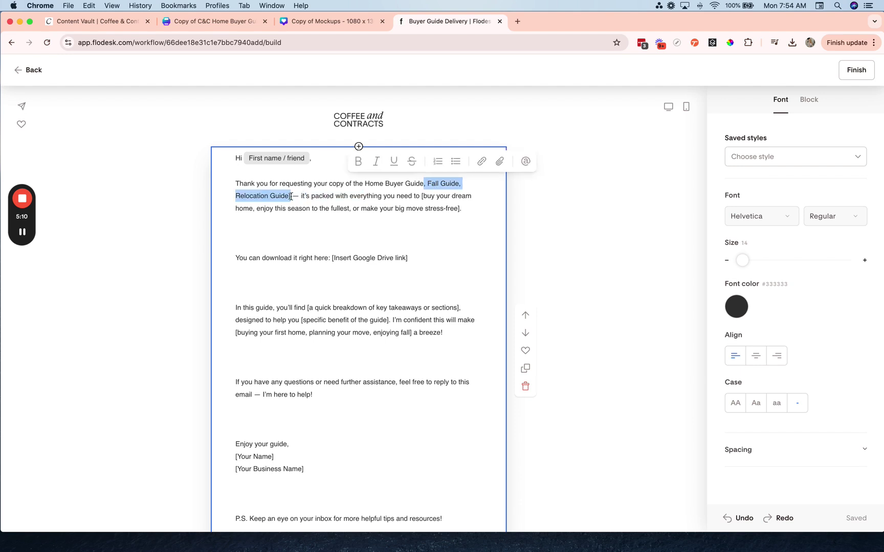
{"action": "key", "text": "BackSpace"}
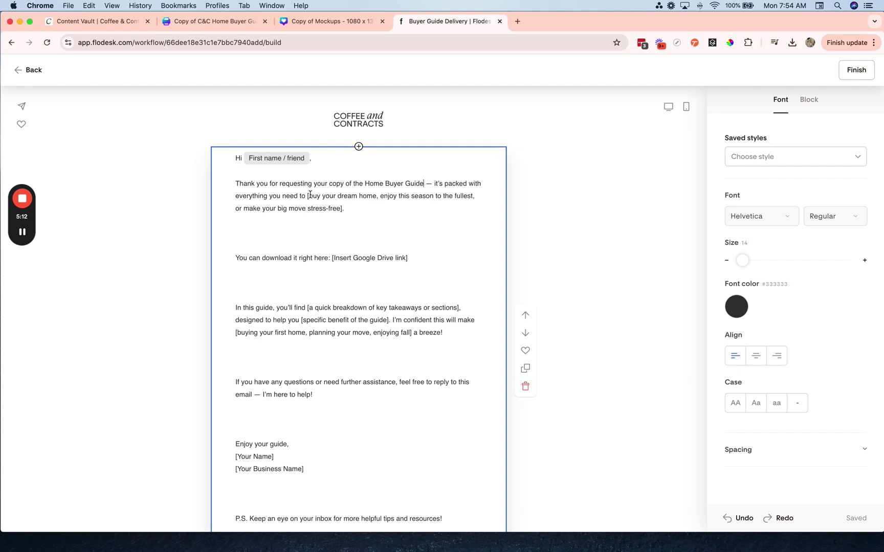
{"action": "left_click", "coordinate": [309, 196]}
{"action": "key", "text": "BackSpace"}
{"action": "left_click_drag", "start_coordinate": [348, 209], "coordinate": [375, 193]}
{"action": "type", "text": "."}
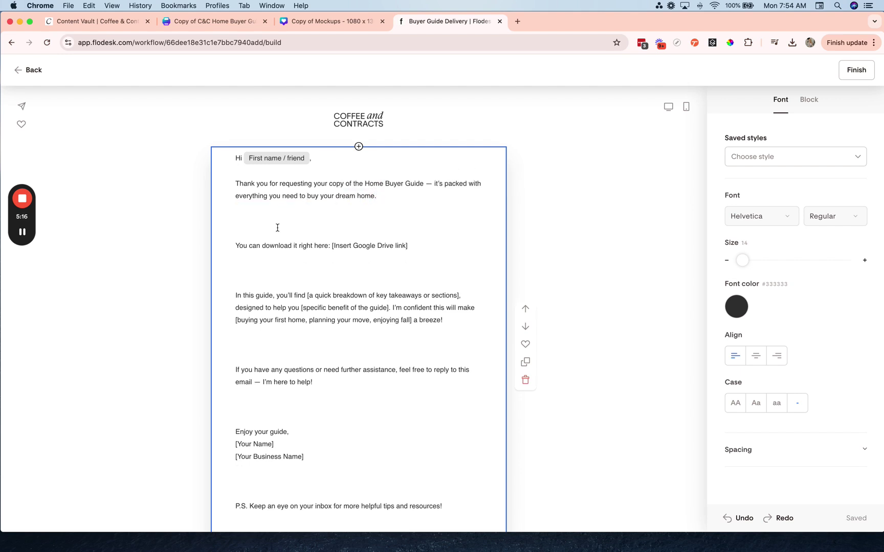
{"action": "key", "text": "BackSpace"}
{"action": "key", "text": "BackSpace"}
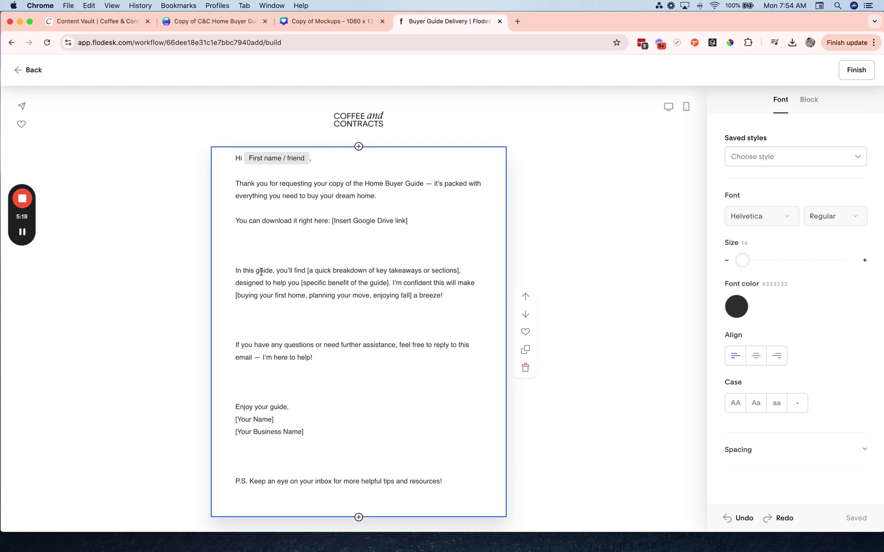
{"action": "key", "text": "BackSpace"}
{"action": "key", "text": "BackSpace"}
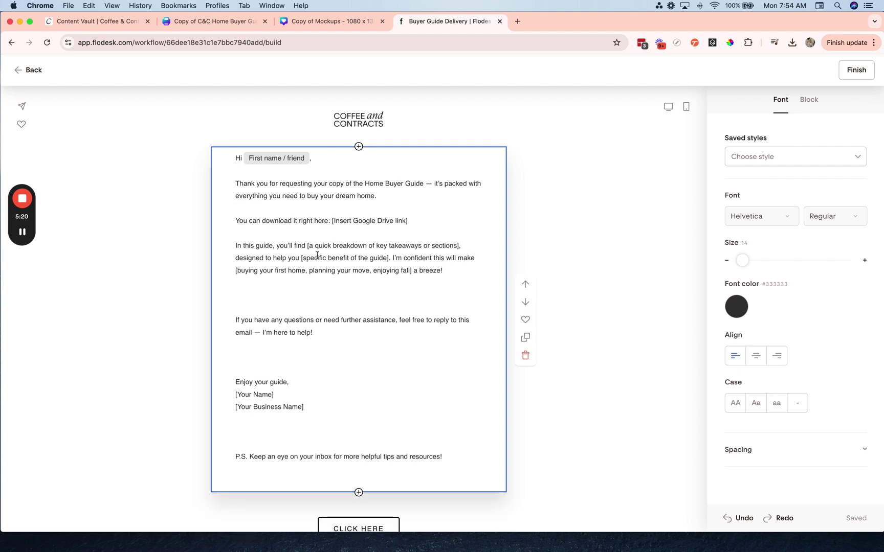
{"action": "key", "text": "BackSpace"}
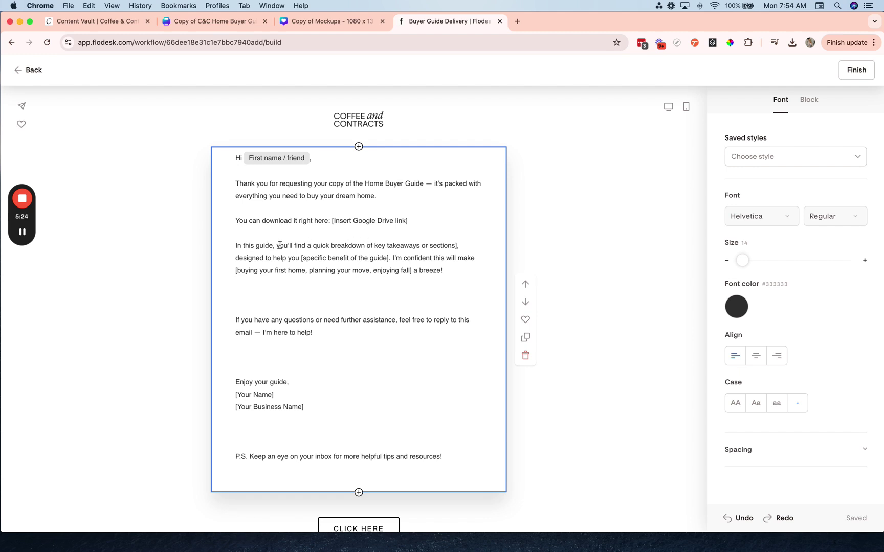
Step: Strip the brackets and extra options so the guide paragraph reads 'buying your first home'
{"action": "left_click_drag", "start_coordinate": [277, 246], "coordinate": [456, 242]}
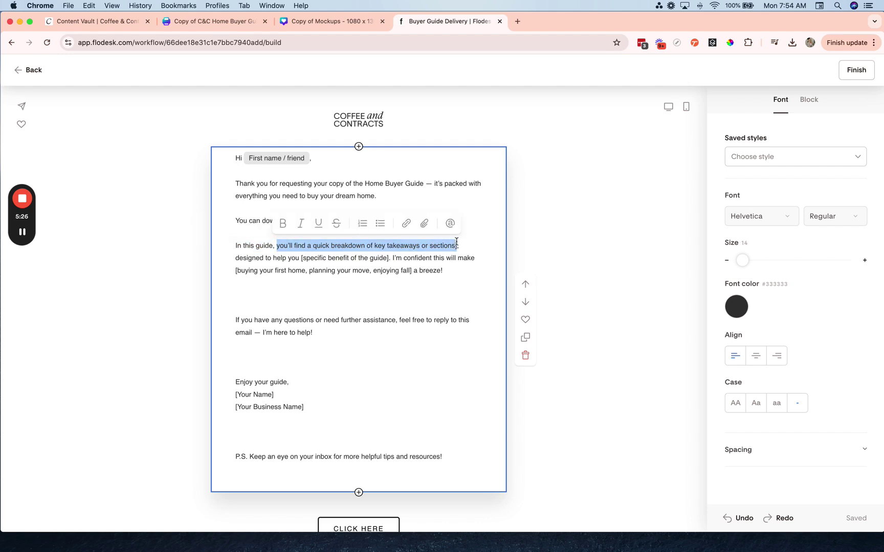
{"action": "left_click", "coordinate": [457, 242]}
{"action": "key", "text": "BackSpace"}
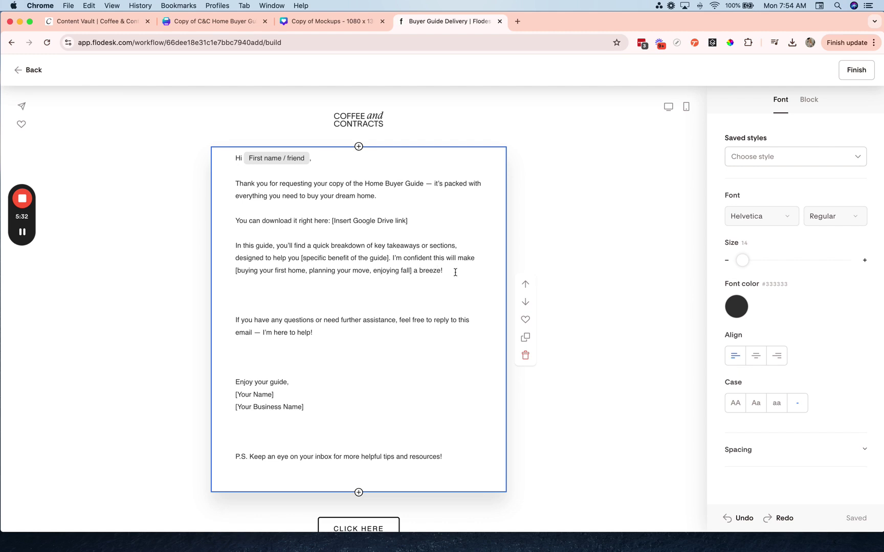
{"action": "left_click", "coordinate": [237, 270]}
{"action": "key", "text": "BackSpace"}
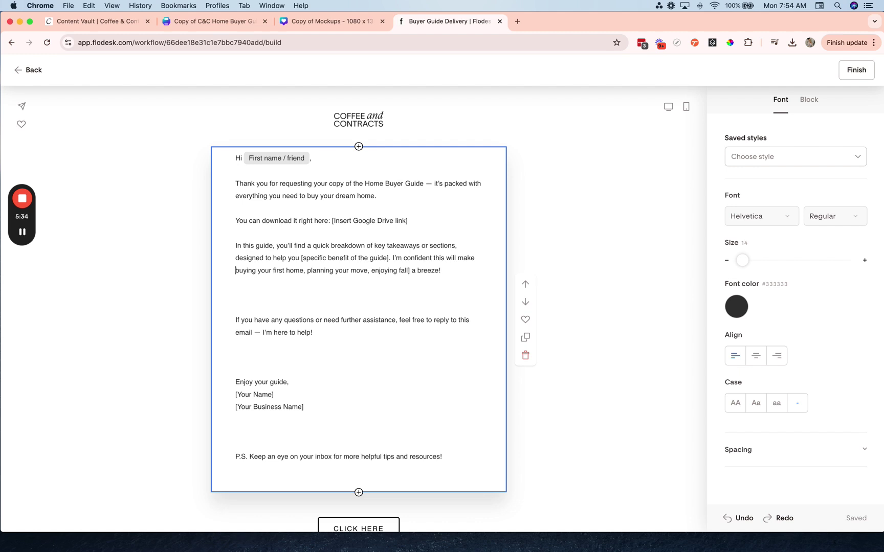
{"action": "left_click_drag", "start_coordinate": [411, 270], "coordinate": [306, 270]}
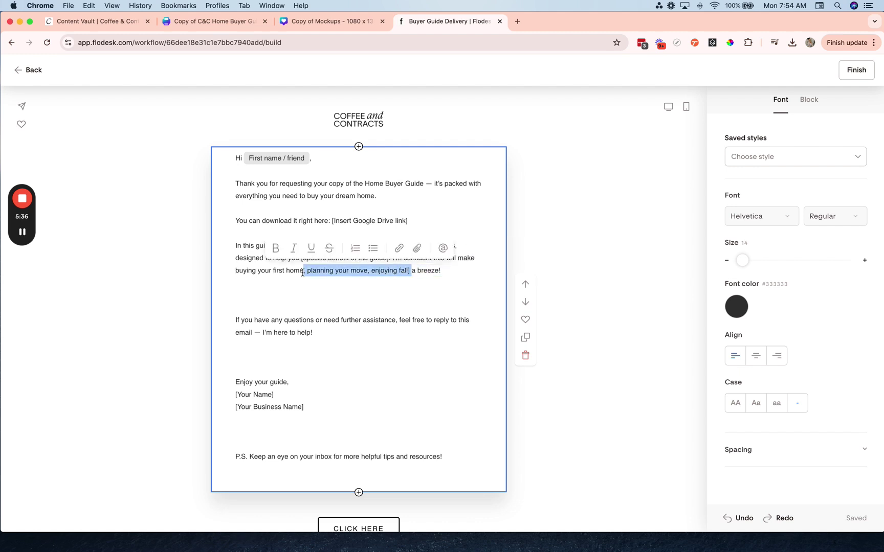
{"action": "key", "text": "BackSpace"}
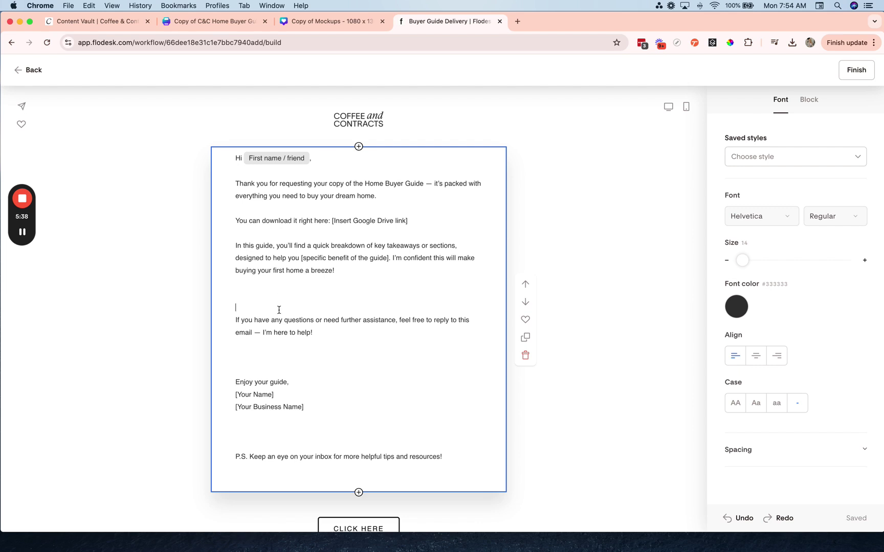
Step: Close the blank lines around 'Enjoy your guide' and delete the three sign-off lines before the P.S
{"action": "left_click", "coordinate": [279, 309]}
{"action": "key", "text": "BackSpace"}
{"action": "key", "text": "BackSpace"}
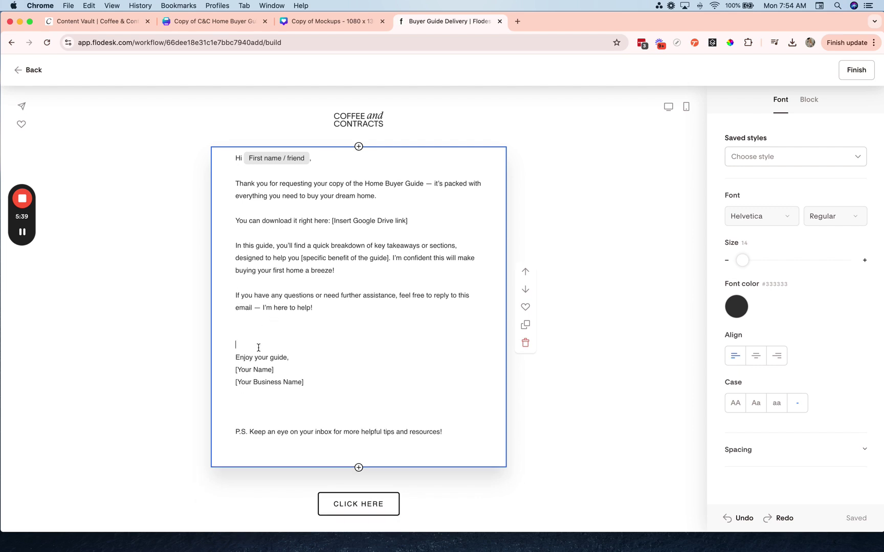
{"action": "key", "text": "BackSpace"}
{"action": "key", "text": "BackSpace"}
{"action": "left_click_drag", "start_coordinate": [325, 361], "coordinate": [232, 336]}
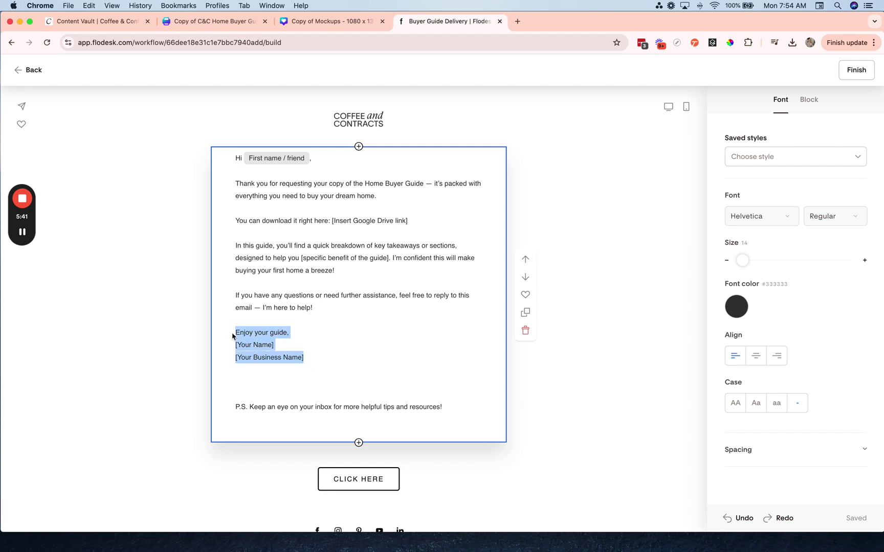
{"action": "key", "text": "BackSpace"}
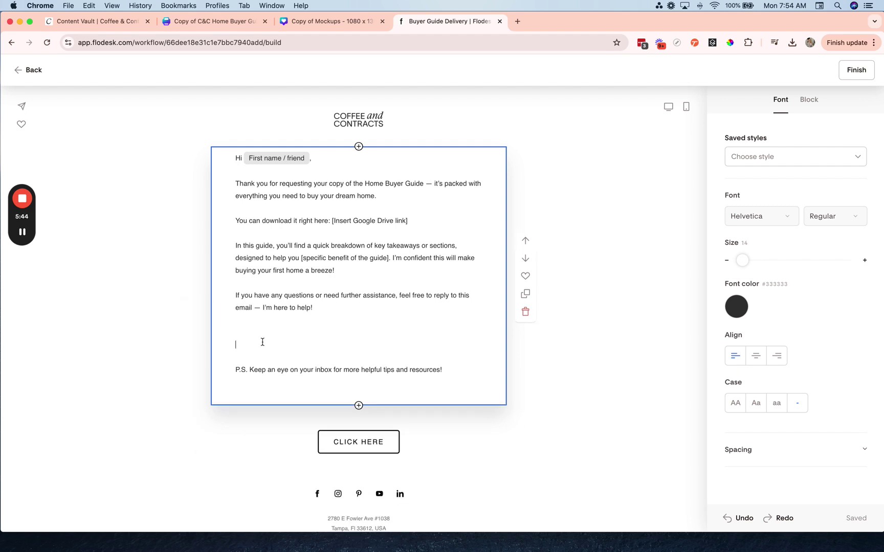
{"action": "key", "text": "BackSpace"}
{"action": "key", "text": "BackSpace"}
{"action": "key", "text": "BackSpace"}
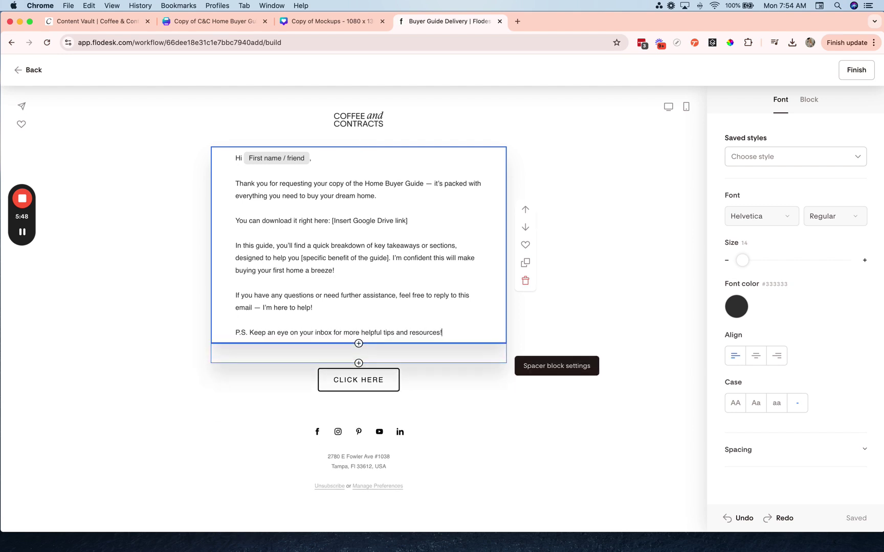
Step: Insert the simple centred text layout below the letter
{"action": "left_click", "coordinate": [359, 344]}
{"action": "scroll", "coordinate": [358, 345], "scroll_direction": "down", "scroll_amount": 3}
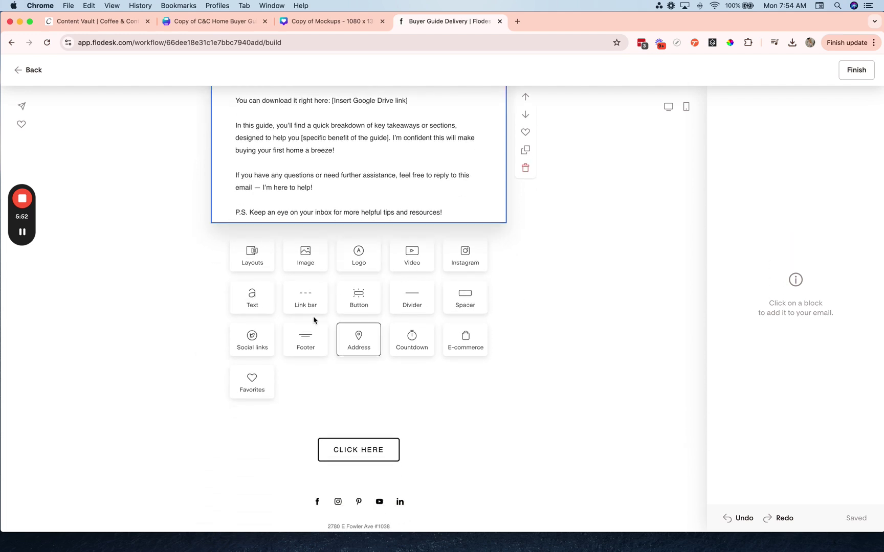
{"action": "left_click", "coordinate": [253, 257]}
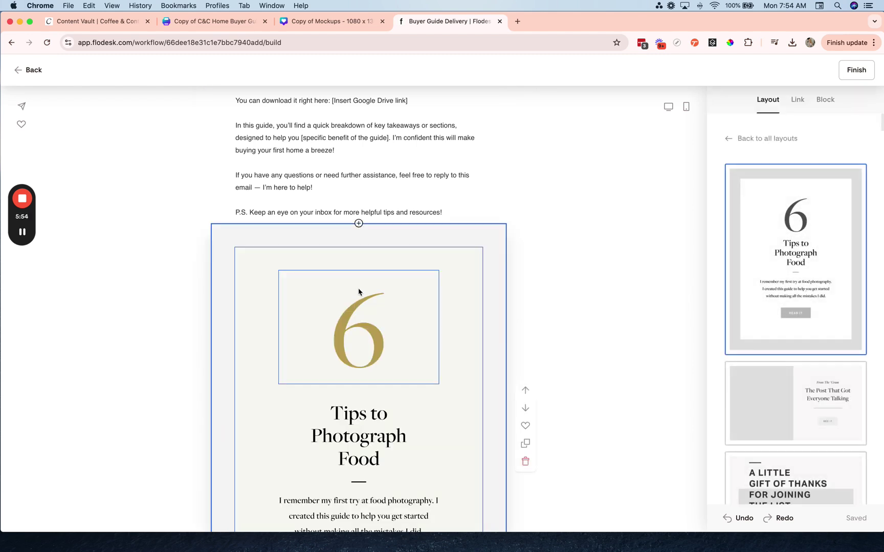
{"action": "scroll", "coordinate": [847, 353], "scroll_direction": "down", "scroll_amount": 20}
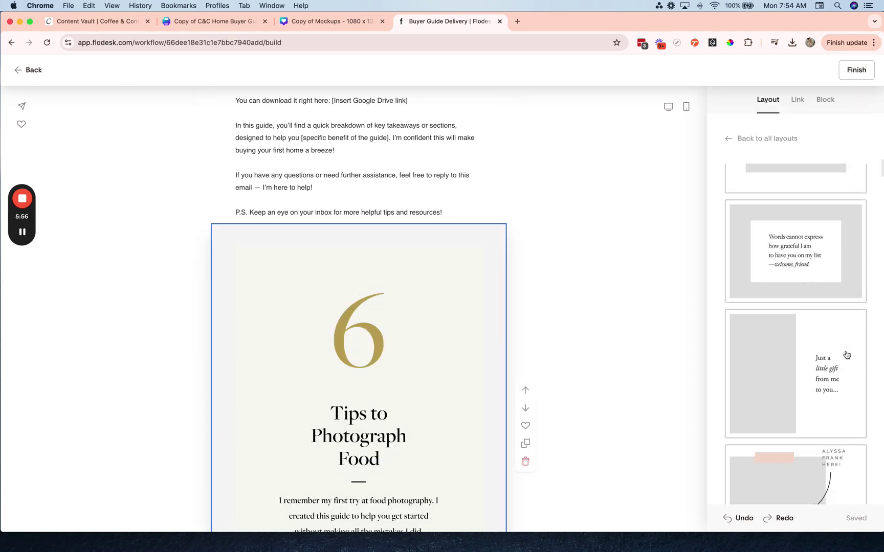
{"action": "scroll", "coordinate": [844, 355], "scroll_direction": "down", "scroll_amount": 8}
{"action": "scroll", "coordinate": [838, 342], "scroll_direction": "up", "scroll_amount": 3}
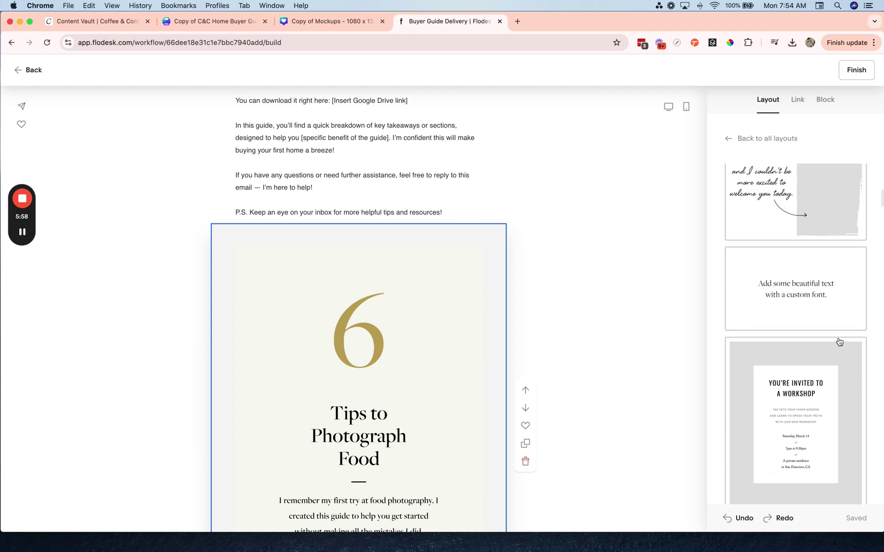
{"action": "left_click", "coordinate": [802, 296]}
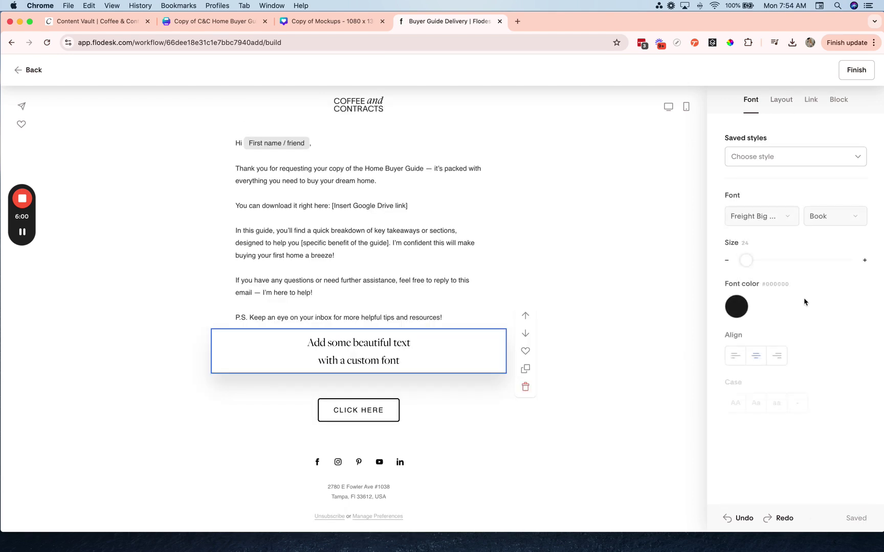
Step: Turn the layout into a large California Palace Script signature with the sender's name
{"action": "left_click", "coordinate": [785, 219]}
{"action": "scroll", "coordinate": [789, 324], "scroll_direction": "down", "scroll_amount": 10}
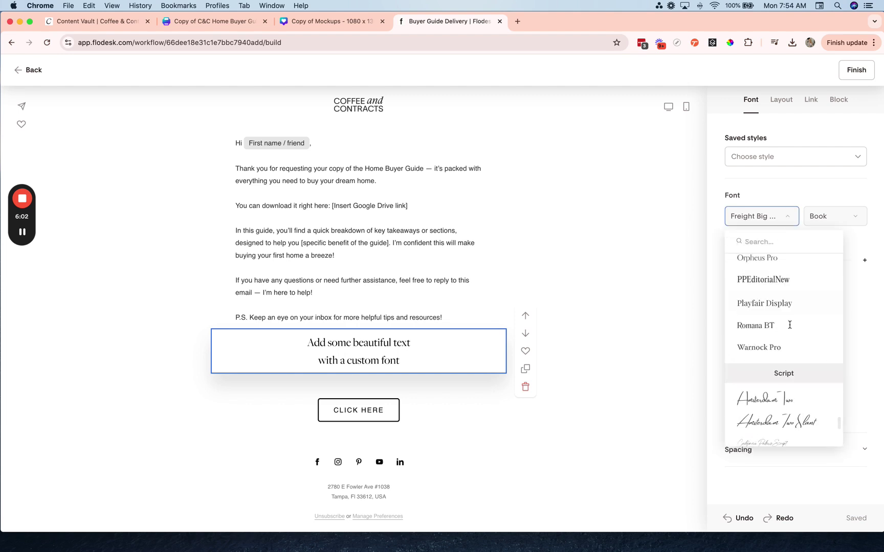
{"action": "scroll", "coordinate": [788, 322], "scroll_direction": "up", "scroll_amount": 1}
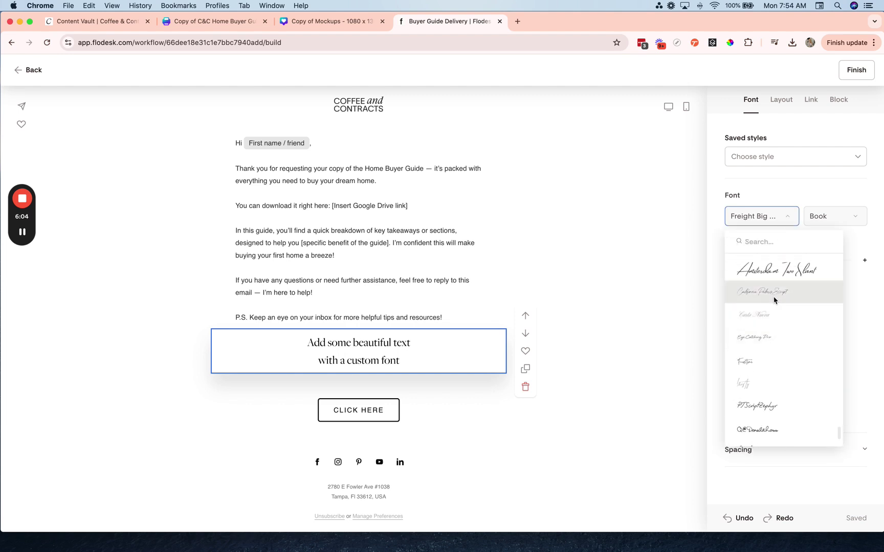
{"action": "left_click", "coordinate": [774, 300]}
{"action": "triple_click", "coordinate": [371, 349]}
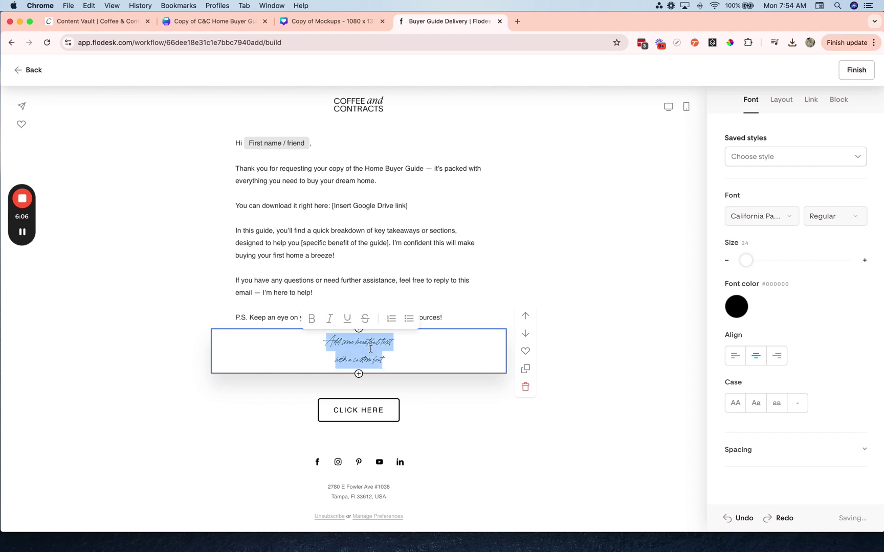
{"action": "type", "text": "Haley"}
{"action": "double_click", "coordinate": [358, 356]}
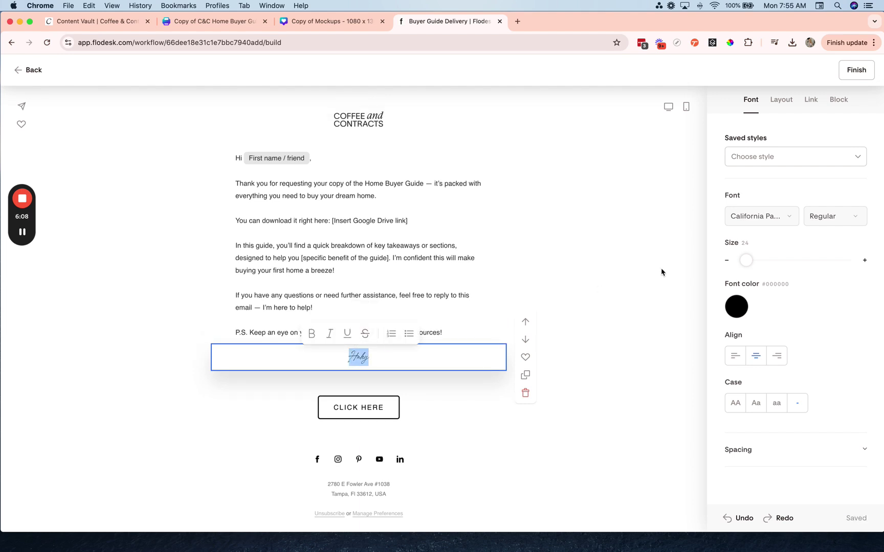
{"action": "left_click_drag", "start_coordinate": [746, 260], "coordinate": [765, 260]}
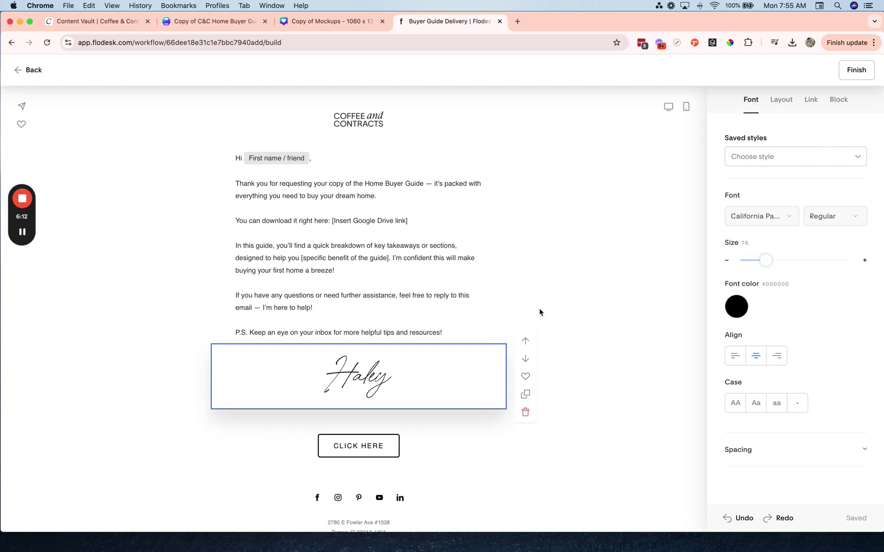
{"action": "left_click", "coordinate": [549, 279]}
Step: Delete the CLICK HERE button and the extra spacer block
{"action": "left_click", "coordinate": [504, 446]}
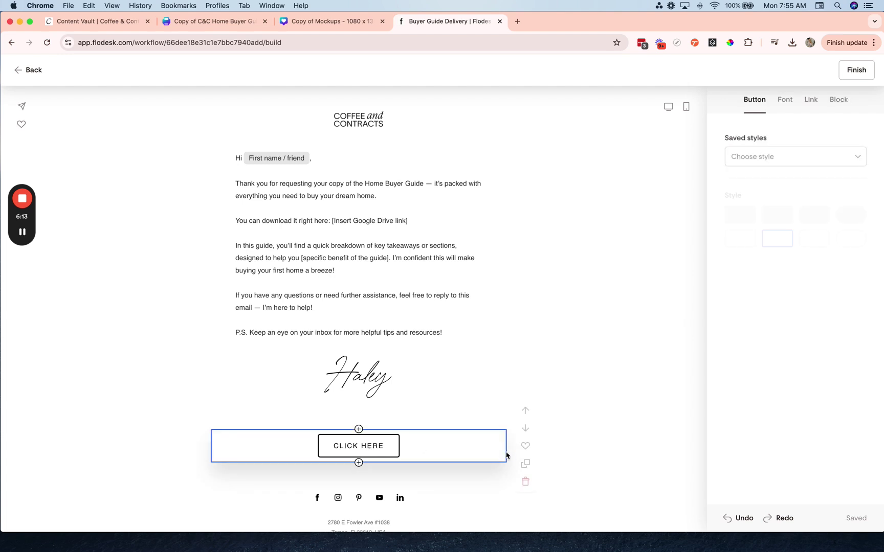
{"action": "left_click", "coordinate": [526, 481]}
{"action": "left_click", "coordinate": [408, 419]}
{"action": "left_click", "coordinate": [528, 458]}
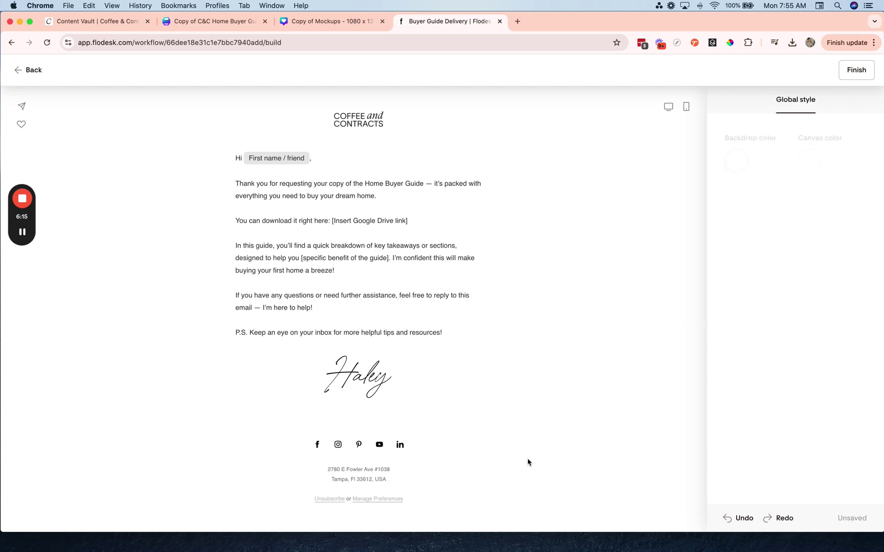
{"action": "left_click", "coordinate": [409, 423]}
{"action": "left_click", "coordinate": [435, 283]}
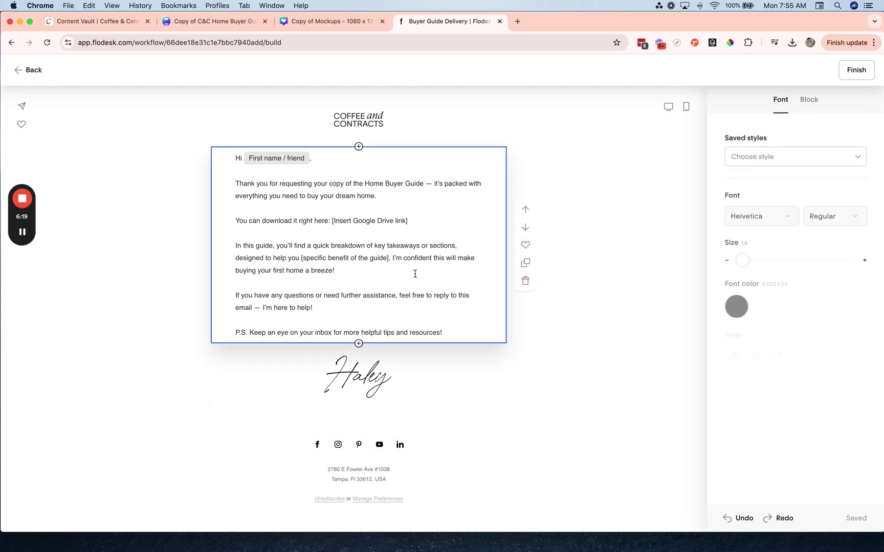
{"action": "left_click", "coordinate": [413, 220]}
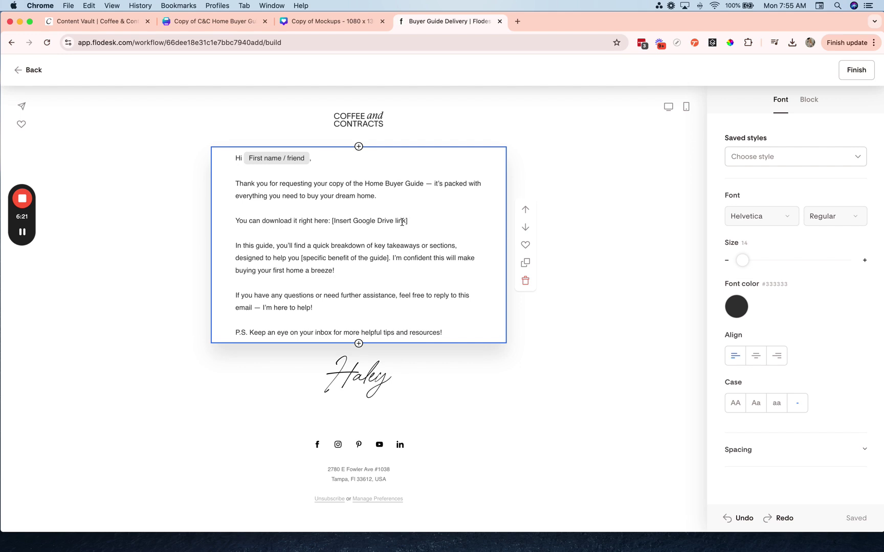
Step: Upload the Home Buyer Guide PDF to the C&C Team Drive in Google Drive and preview it
{"action": "left_click", "coordinate": [517, 21]}
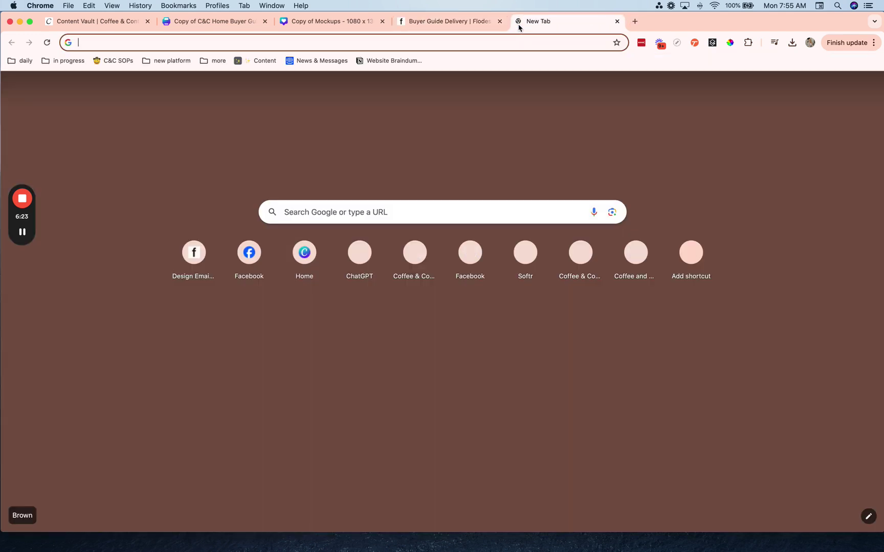
{"action": "type", "text": "google drive"}
{"action": "key", "text": "Return"}
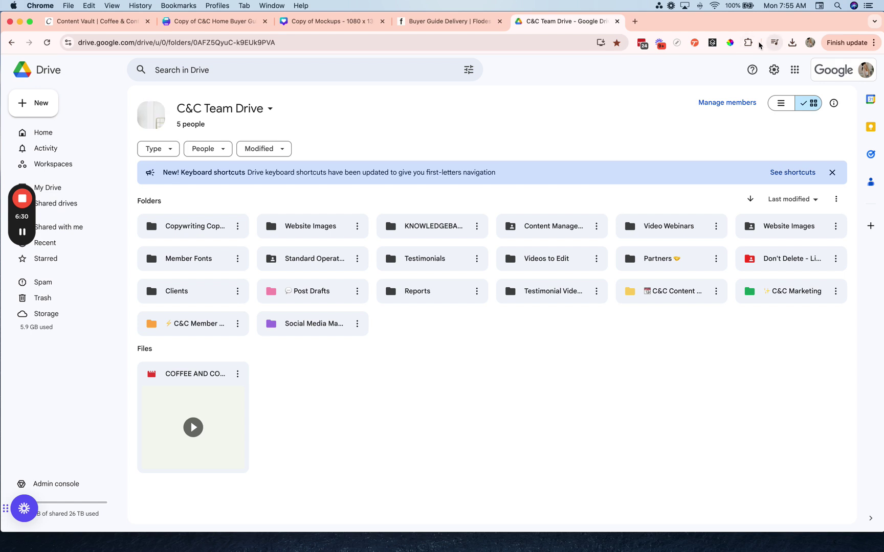
{"action": "left_click", "coordinate": [791, 43]}
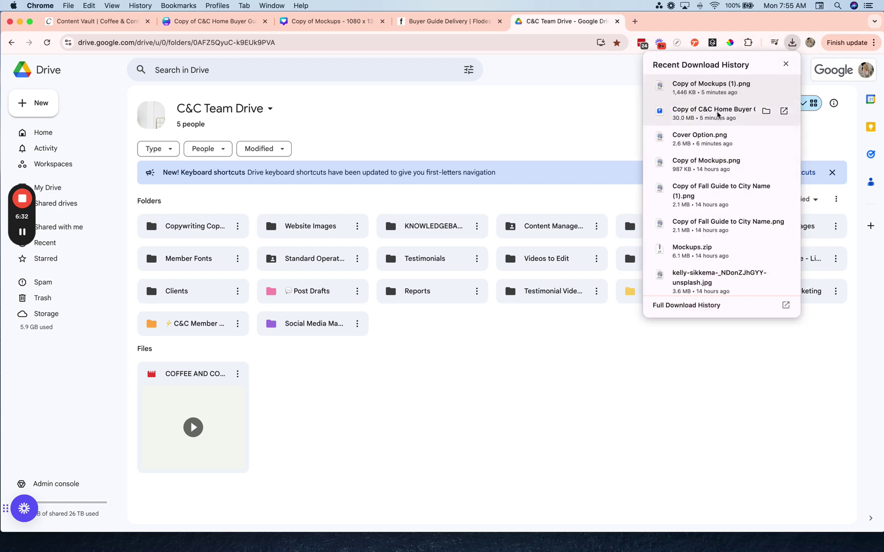
{"action": "left_click_drag", "start_coordinate": [716, 113], "coordinate": [538, 345]}
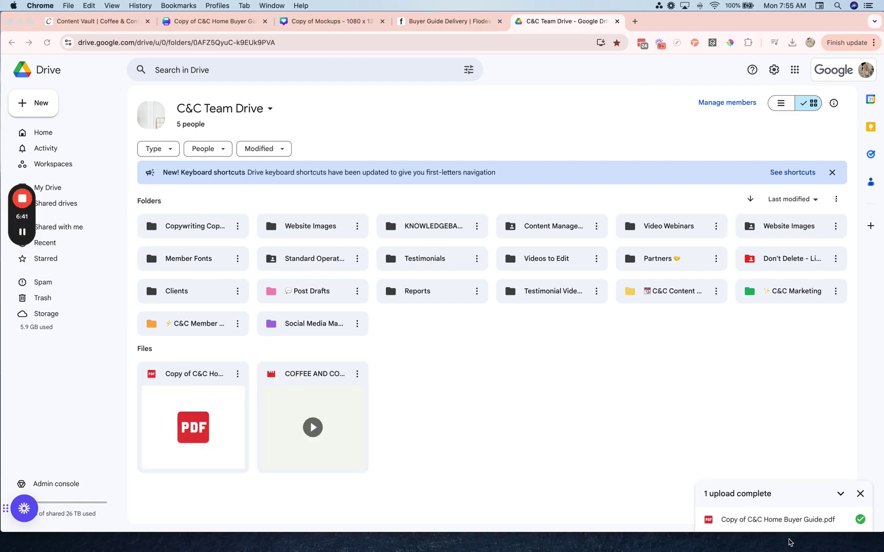
{"action": "left_click", "coordinate": [781, 520]}
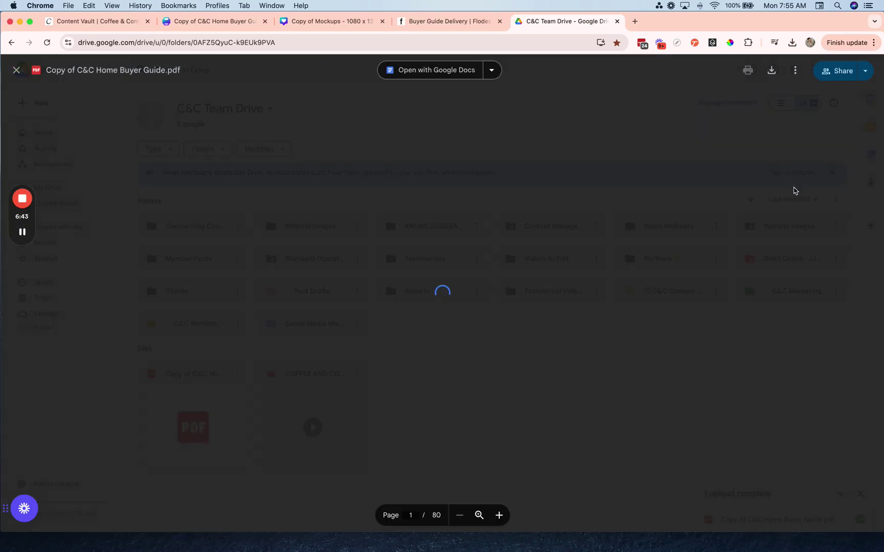
Step: Share the PDF as viewable by anyone with the link and copy that link
{"action": "left_click", "coordinate": [850, 73]}
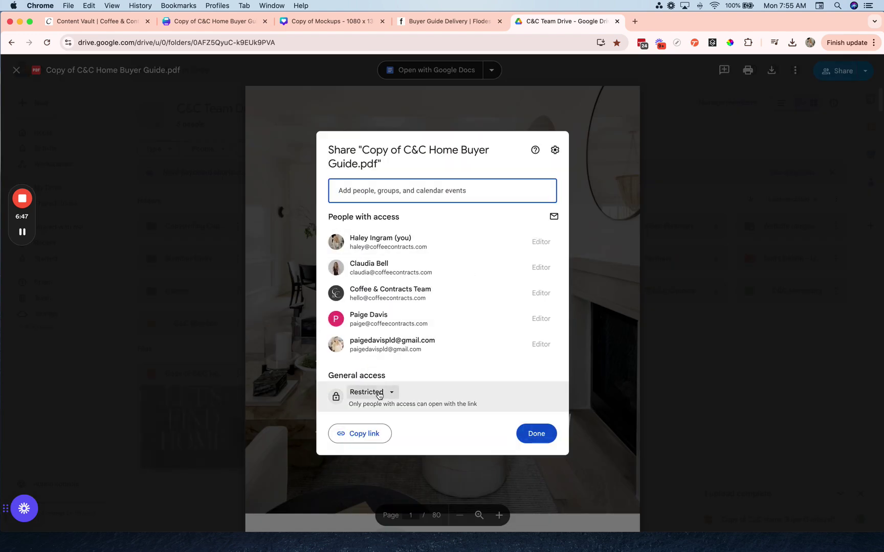
{"action": "left_click", "coordinate": [378, 393]}
{"action": "left_click", "coordinate": [410, 479]}
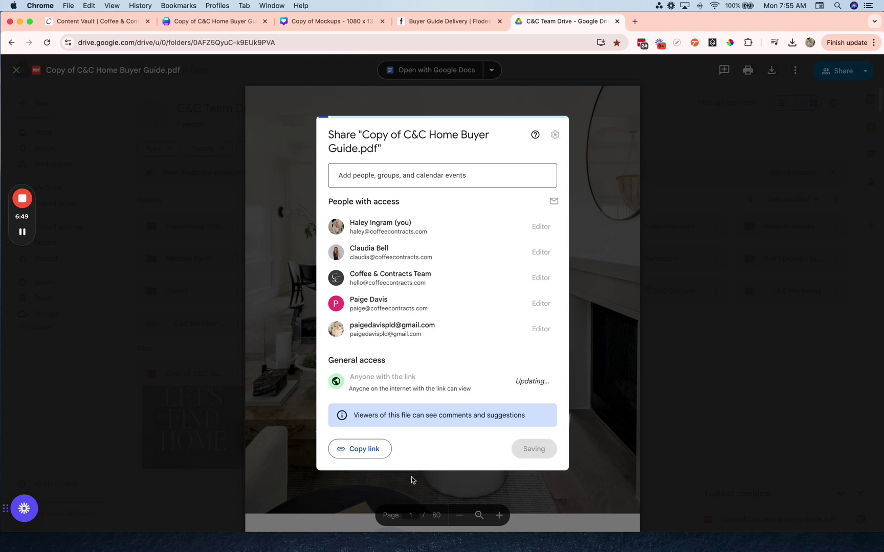
{"action": "left_click", "coordinate": [360, 450]}
{"action": "left_click", "coordinate": [552, 449]}
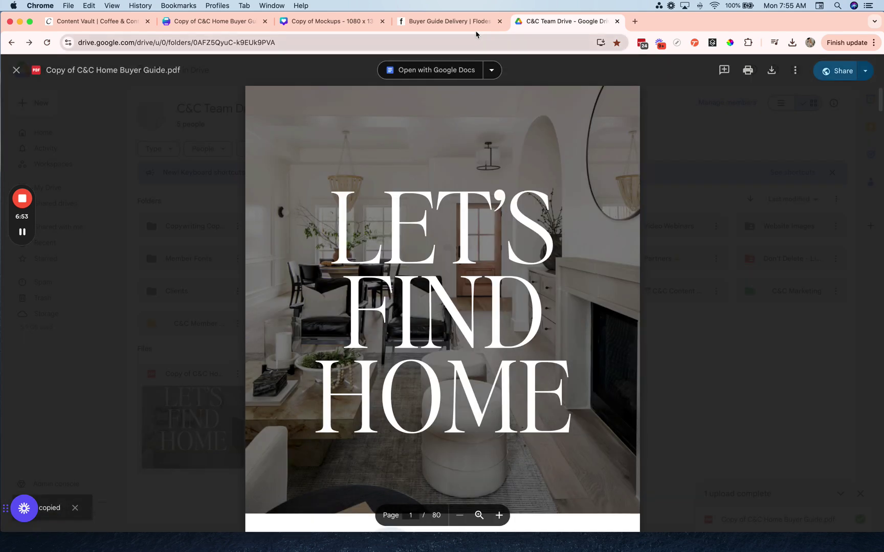
{"action": "left_click", "coordinate": [461, 25]}
{"action": "left_click_drag", "start_coordinate": [409, 220], "coordinate": [333, 220]}
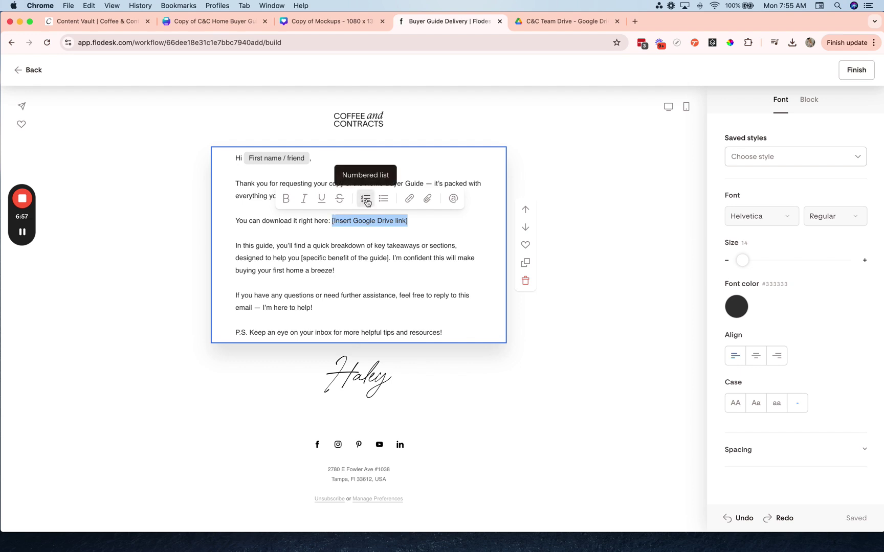
Step: Replace the Drive-link placeholder with the word DOWNLOAD linked to the guide
{"action": "type", "text": "DOWNLOAD"}
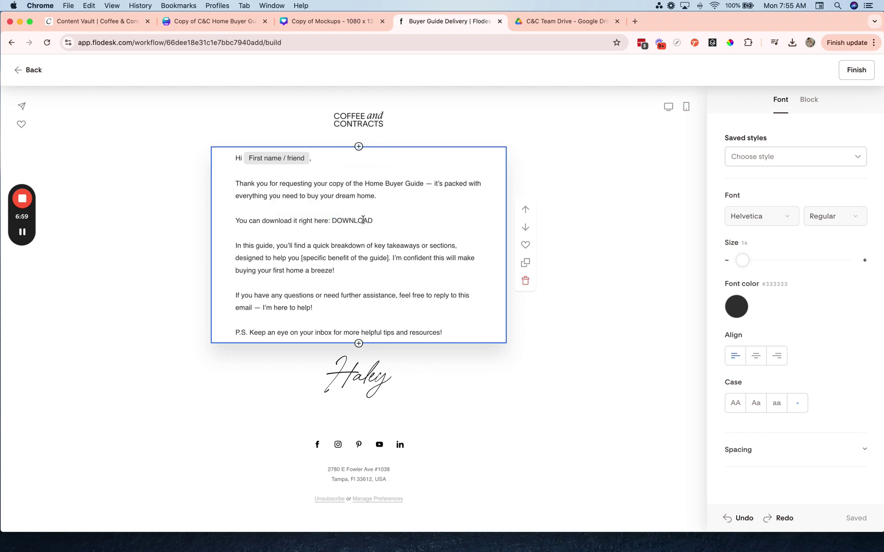
{"action": "double_click", "coordinate": [362, 220]}
{"action": "left_click", "coordinate": [395, 198]}
{"action": "key", "text": "super+v"}
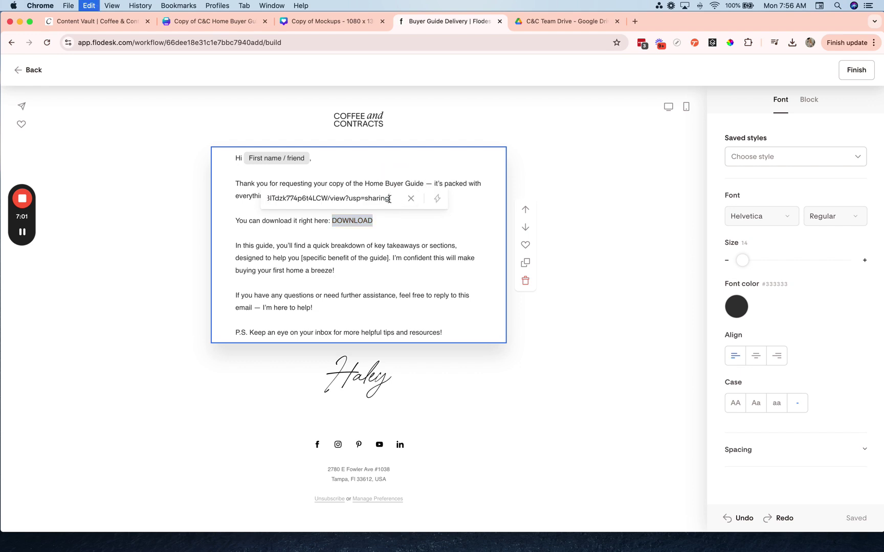
{"action": "key", "text": "Return"}
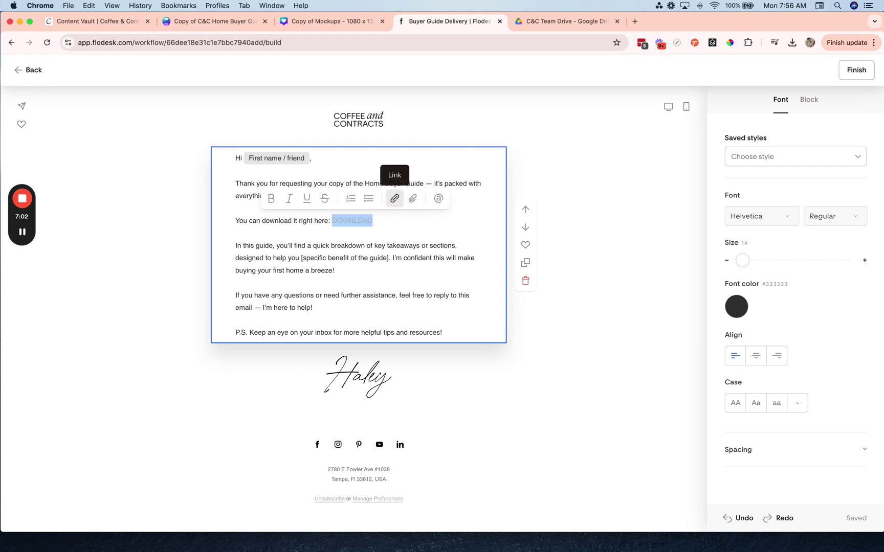
{"action": "left_click", "coordinate": [430, 281]}
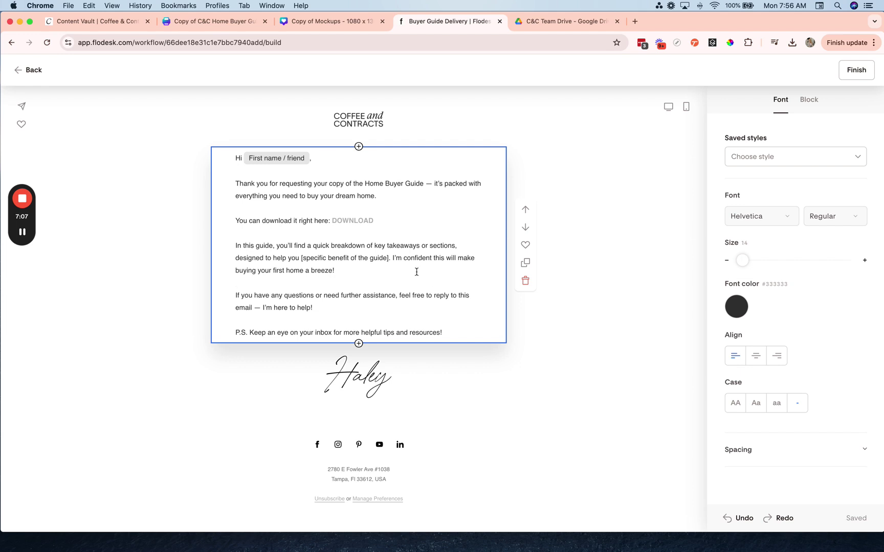
Step: Add a 'DOWNLOAD NOW!' button below the text, linked to the Google Drive guide URL
{"action": "left_click", "coordinate": [359, 345]}
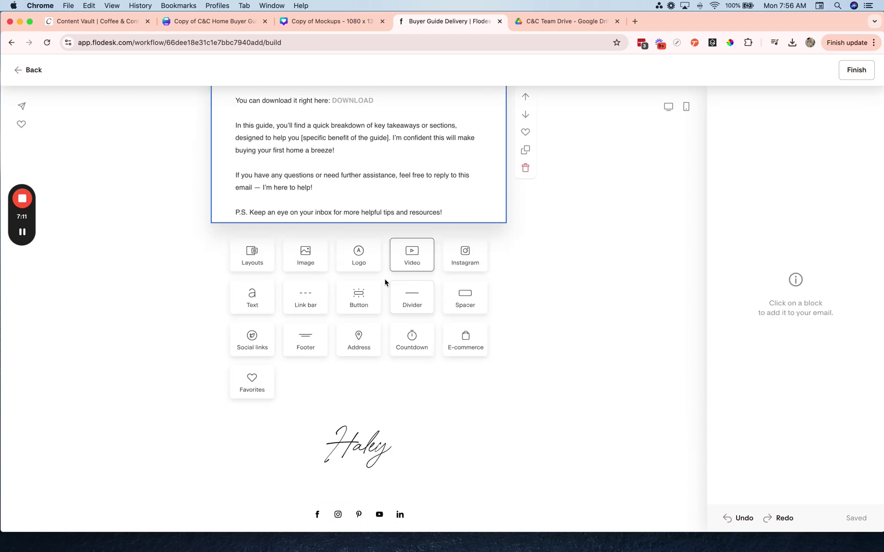
{"action": "left_click", "coordinate": [366, 299]}
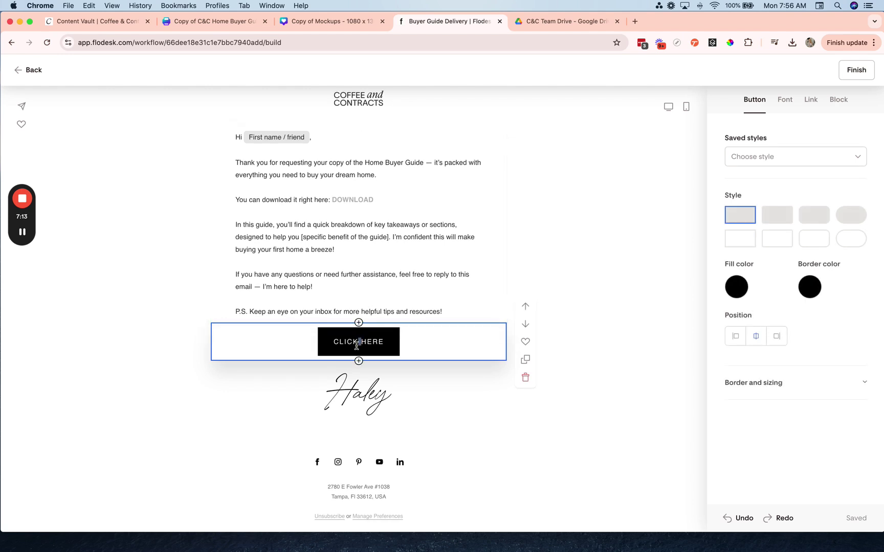
{"action": "key", "text": "cmd+a"}
{"action": "type", "text": "Down"}
{"action": "key", "text": "BackSpace"}
{"action": "key", "text": "BackSpace"}
{"action": "key", "text": "BackSpace"}
{"action": "key", "text": "BackSpace"}
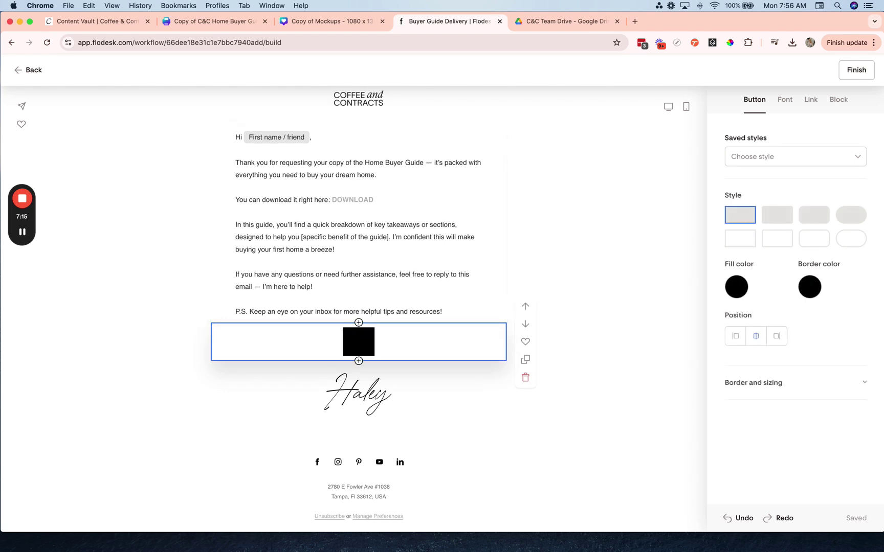
{"action": "type", "text": "DOWNLOAD NOW"}
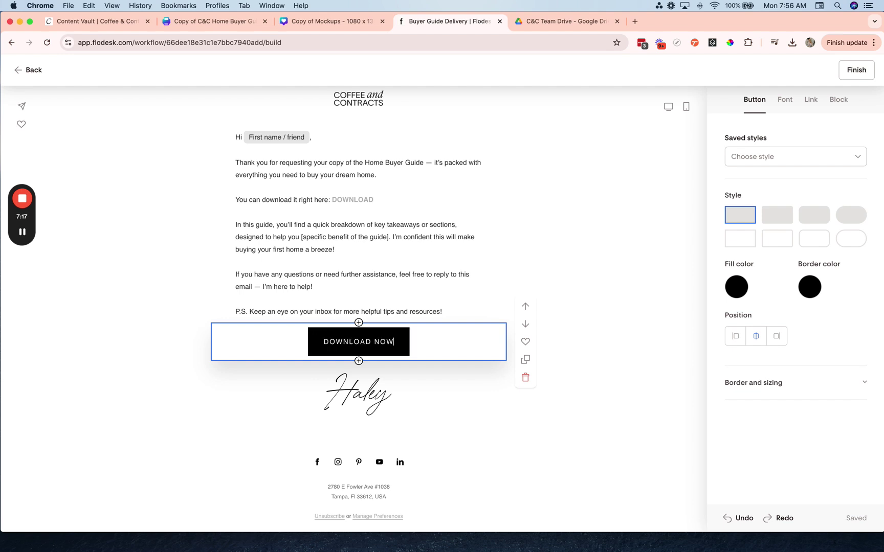
{"action": "type", "text": "!"}
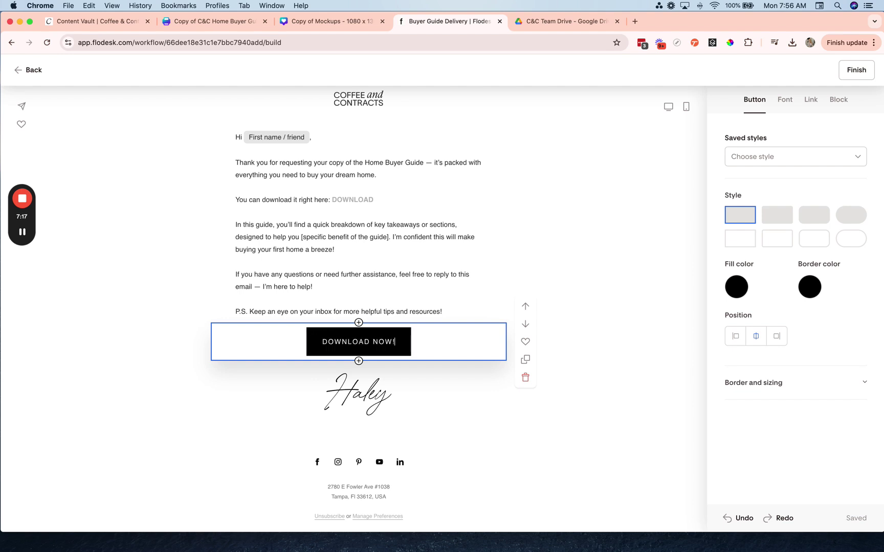
{"action": "left_click", "coordinate": [811, 101]}
{"action": "left_click", "coordinate": [774, 187]}
{"action": "key", "text": "super+v"}
{"action": "left_click", "coordinate": [672, 221]}
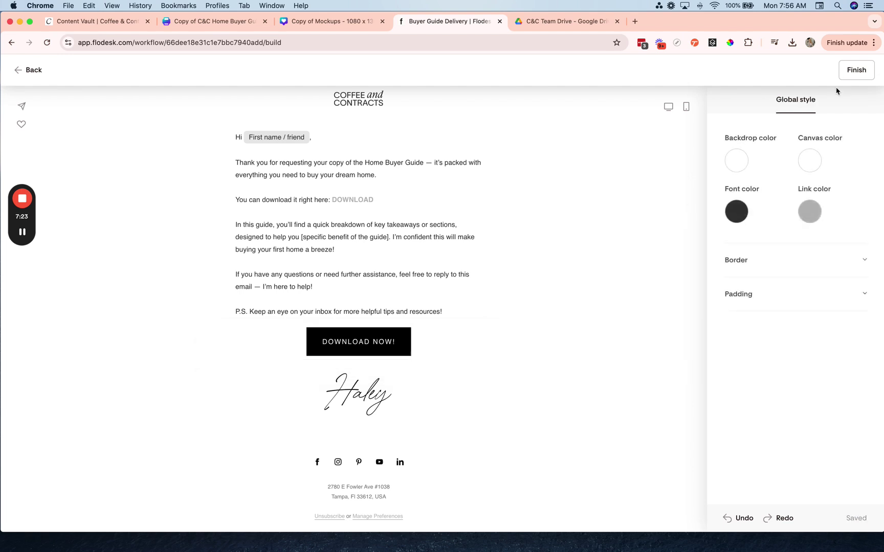
Step: Change the email subject line to 'Your freebie is here! 🎉'
{"action": "left_click", "coordinate": [848, 70]}
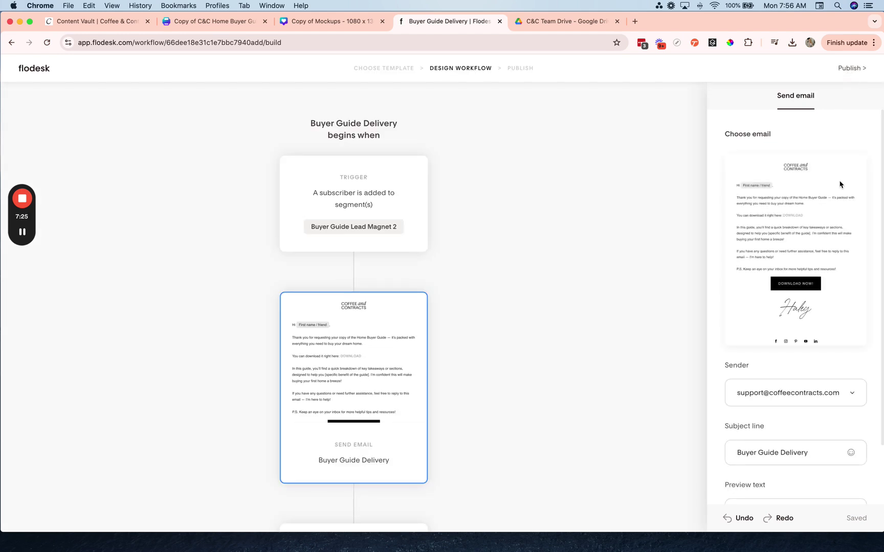
{"action": "scroll", "coordinate": [812, 310], "scroll_direction": "down", "scroll_amount": 4}
{"action": "left_click", "coordinate": [821, 381]}
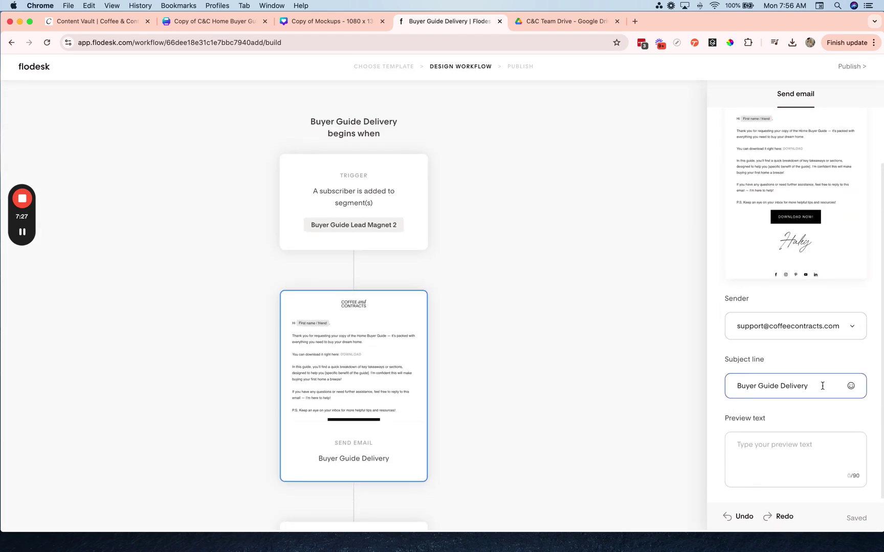
{"action": "key", "text": "super+a"}
{"action": "type", "text": "Yo"}
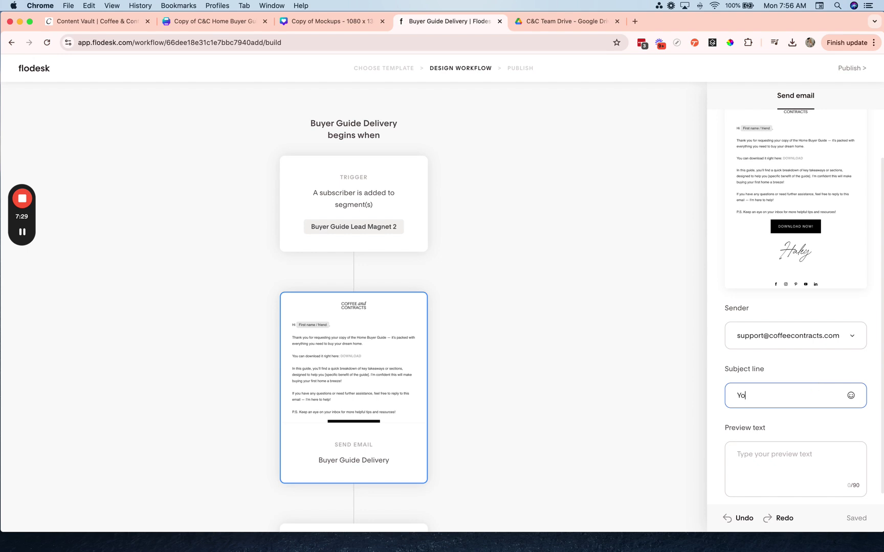
{"action": "type", "text": "ur freebie is here!"}
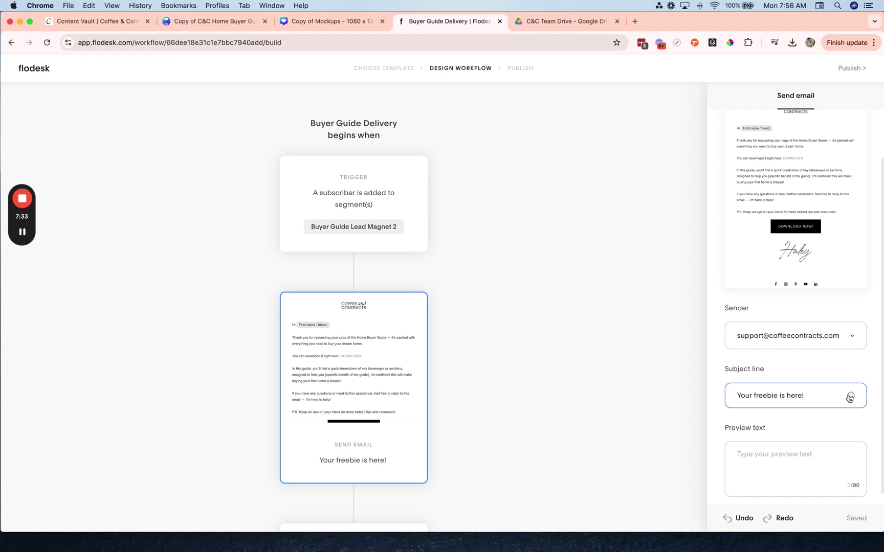
{"action": "left_click", "coordinate": [850, 395]}
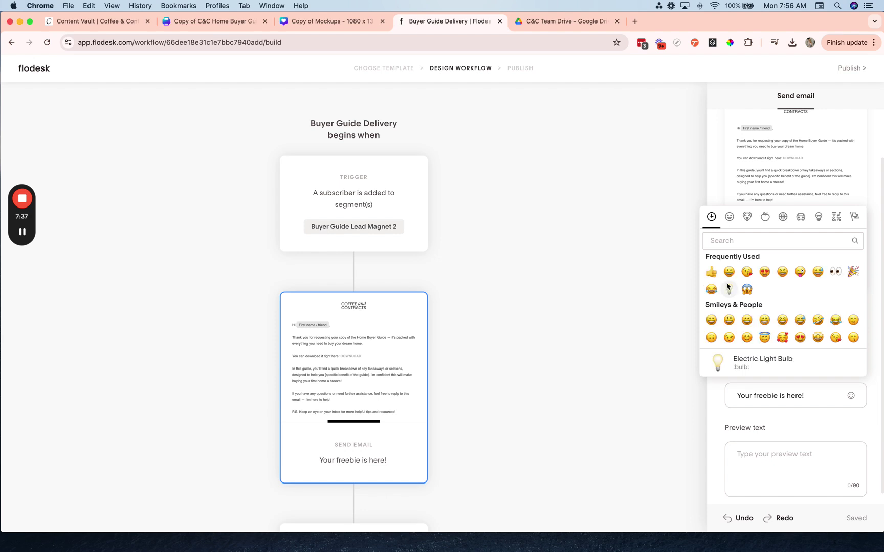
{"action": "left_click", "coordinate": [850, 276]}
Step: Add the preview text 'Your buyer guide is inside.' and publish the workflow
{"action": "left_click", "coordinate": [777, 456]}
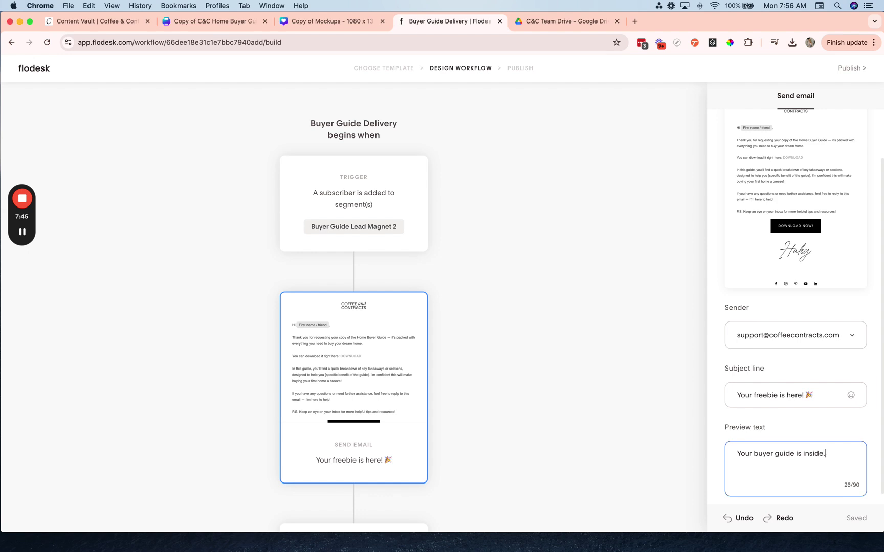
{"action": "left_click", "coordinate": [857, 69]}
{"action": "left_click", "coordinate": [449, 277]}
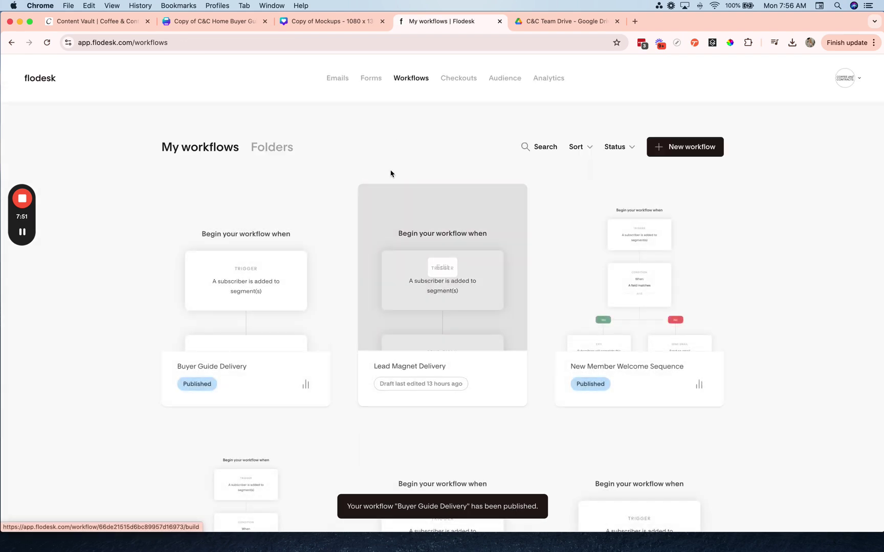
Step: Copy the first form's public link and load it in a new tab, showing the 'Grab your free buyer guide!' page
{"action": "left_click", "coordinate": [372, 79]}
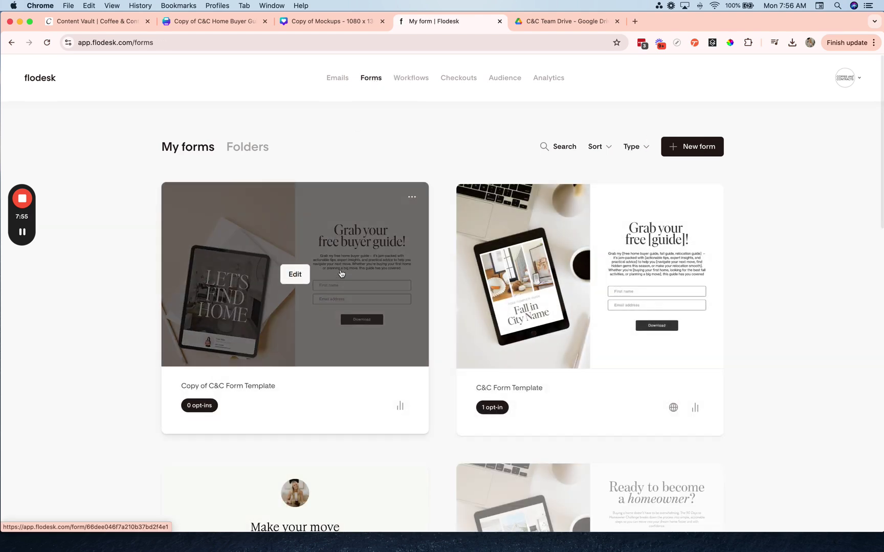
{"action": "left_click", "coordinate": [412, 199]}
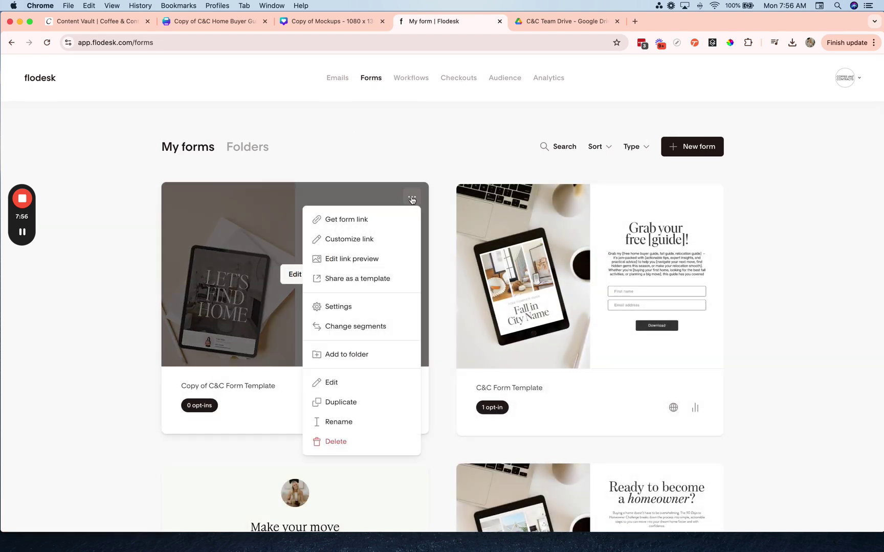
{"action": "left_click", "coordinate": [358, 221]}
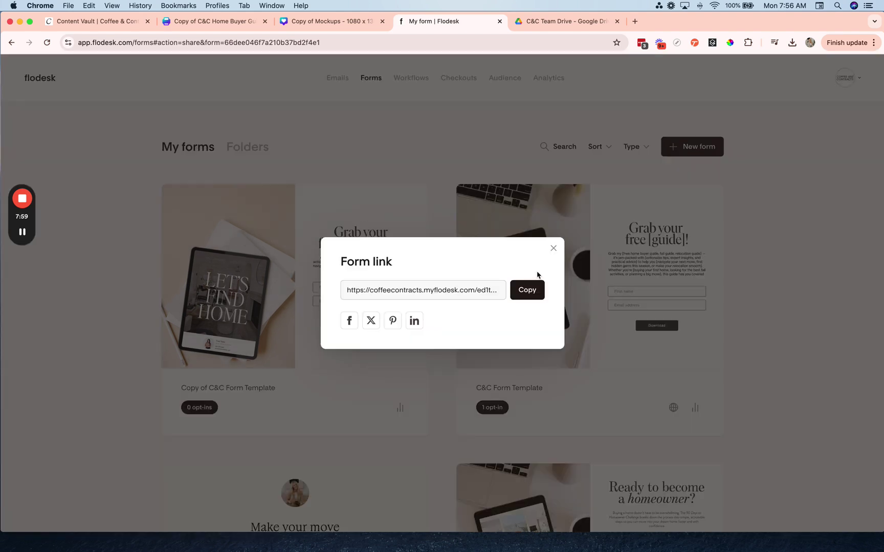
{"action": "left_click", "coordinate": [525, 294]}
{"action": "left_click", "coordinate": [634, 21]}
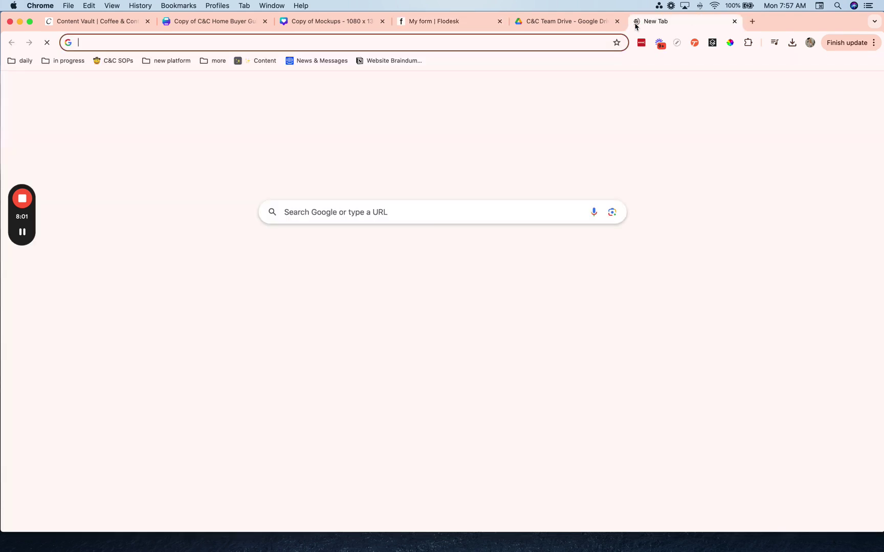
{"action": "key", "text": "super+v"}
{"action": "key", "text": "Return"}
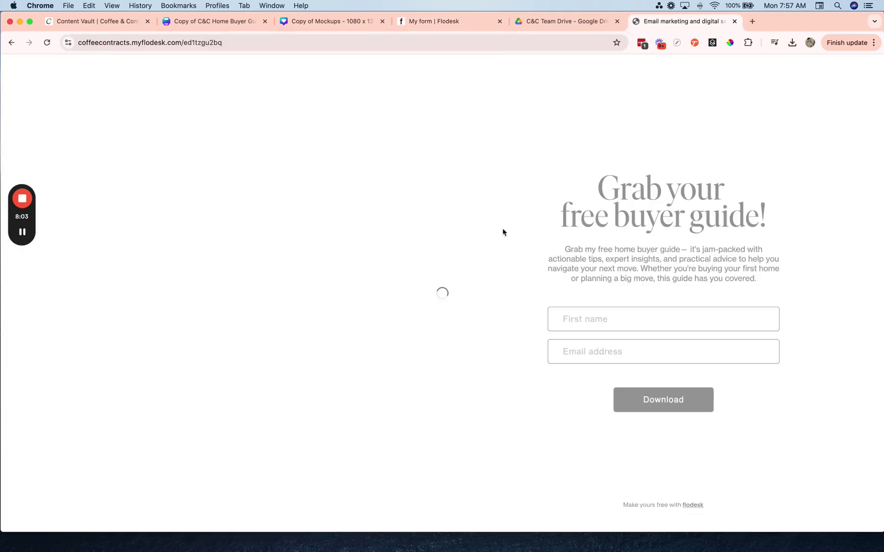